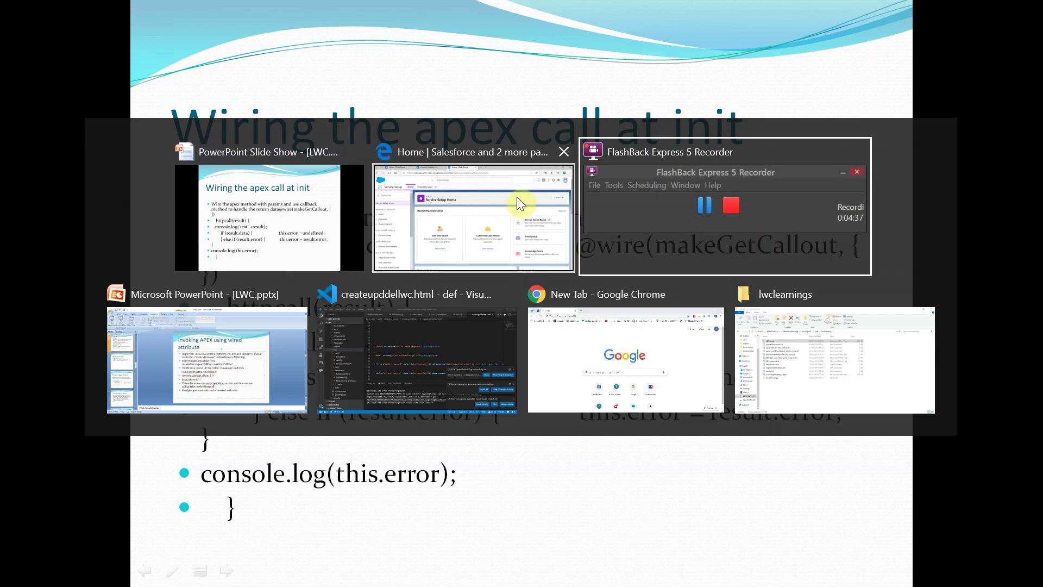
Search Setup Quick Find for 'apex' and bring up the App Launcher.
{"action": "left_click", "coordinate": [489, 198]}
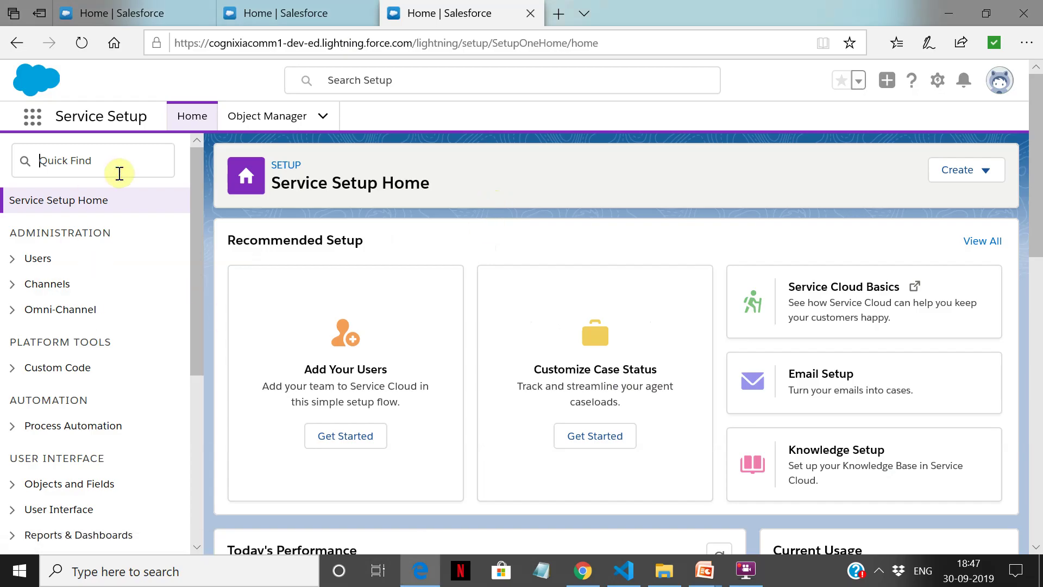
{"action": "type", "text": "apex"}
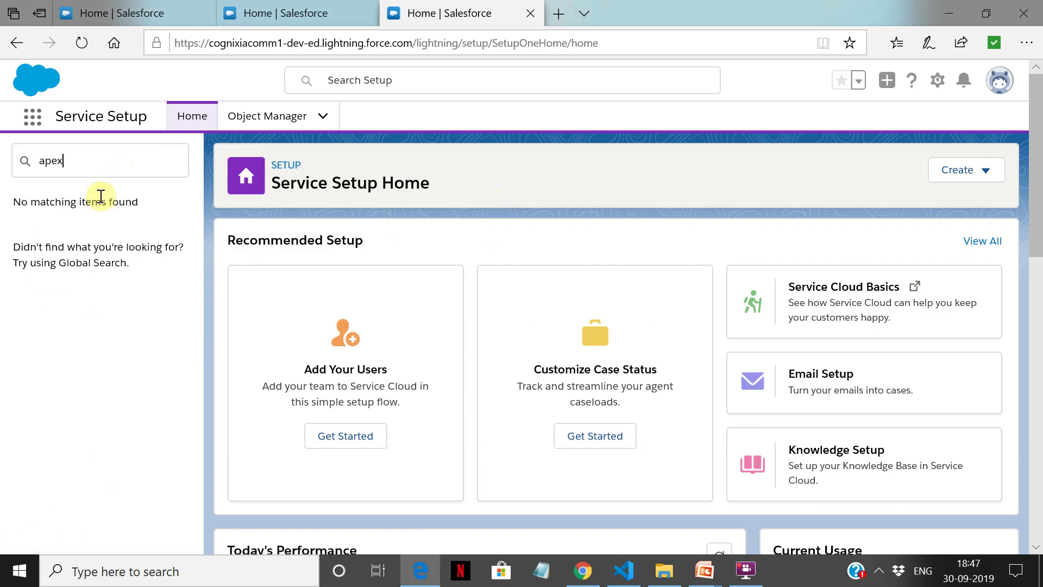
{"action": "left_click", "coordinate": [33, 123]}
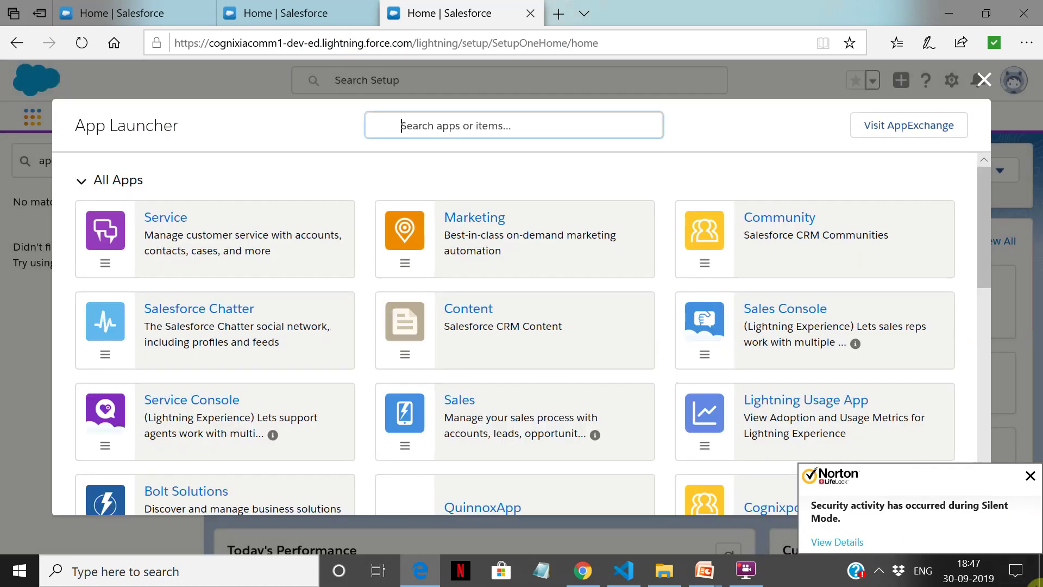
Dismiss the Norton security notification and history window, then close the app list.
{"action": "left_click", "coordinate": [1037, 482]}
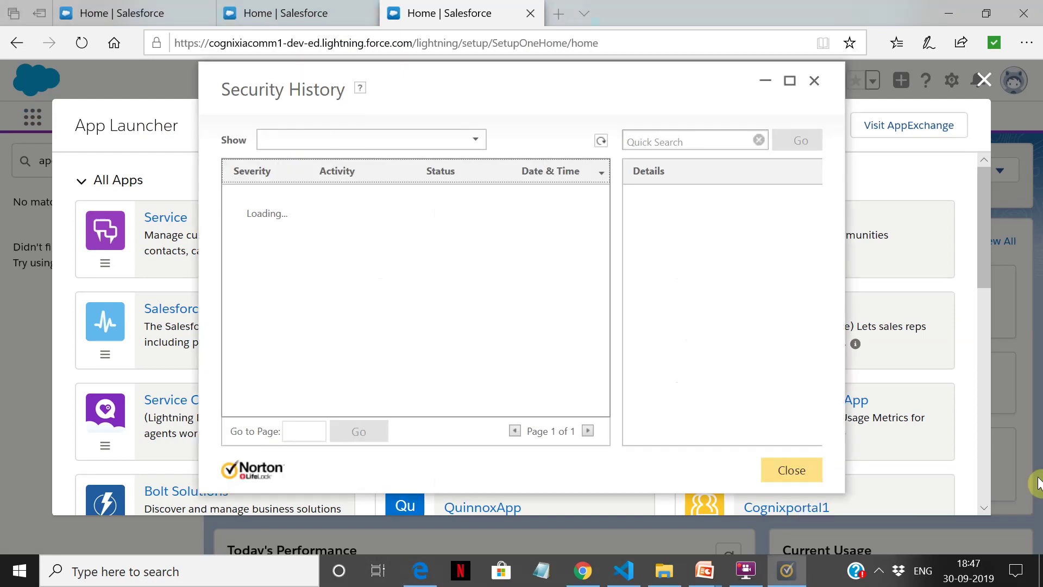
{"action": "left_click", "coordinate": [814, 81]}
{"action": "left_click", "coordinate": [745, 570]}
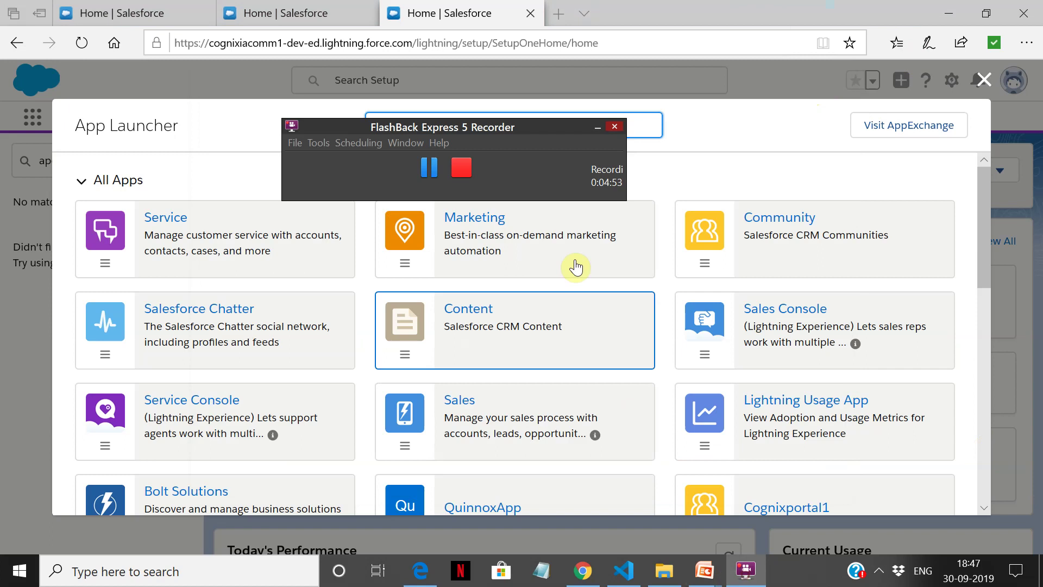
{"action": "left_click", "coordinate": [429, 169]}
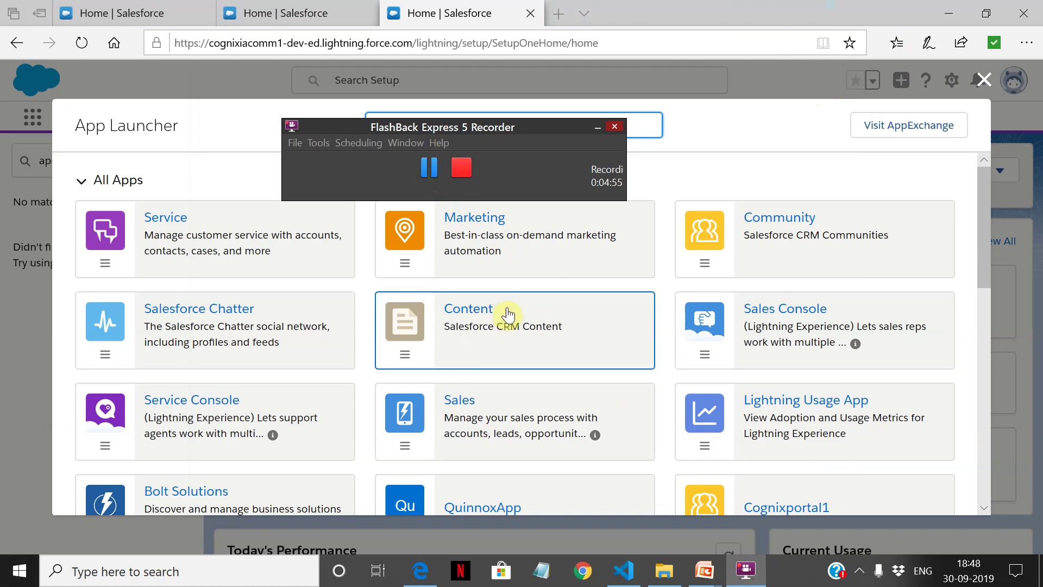
{"action": "left_click", "coordinate": [734, 124]}
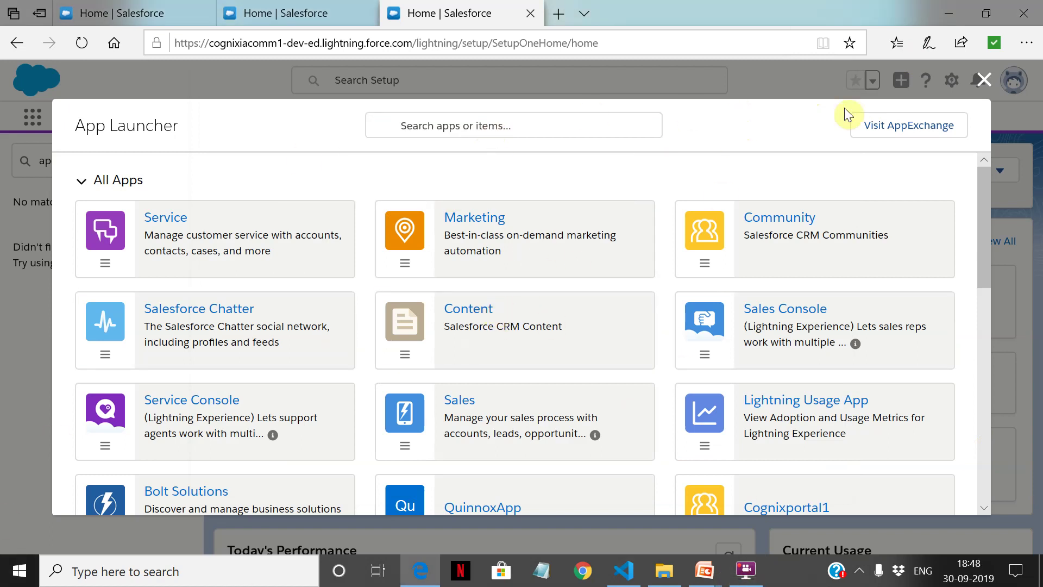
{"action": "left_click", "coordinate": [984, 80]}
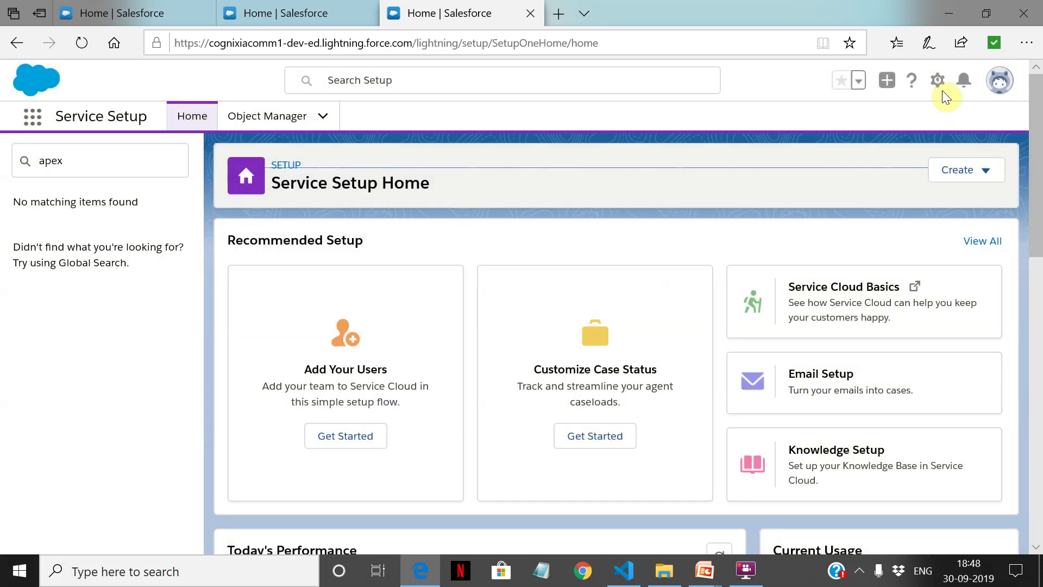
Re-enter 'apex' in Quick Find and reopen the App Launcher's full app list.
{"action": "left_click", "coordinate": [127, 162]}
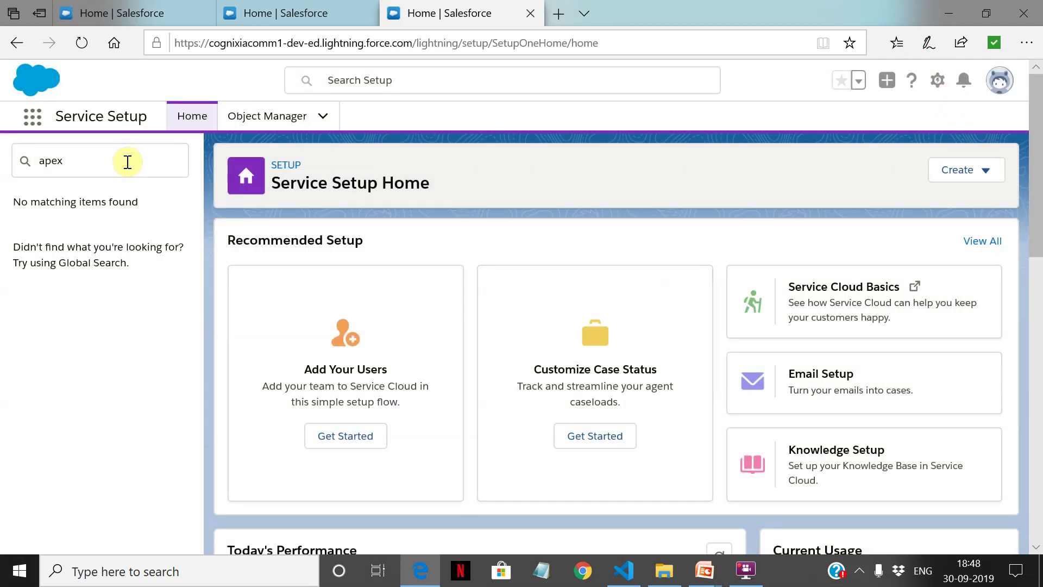
{"action": "key", "text": "BackSpace"}
{"action": "key", "text": "BackSpace"}
{"action": "key", "text": "BackSpace"}
{"action": "key", "text": "BackSpace"}
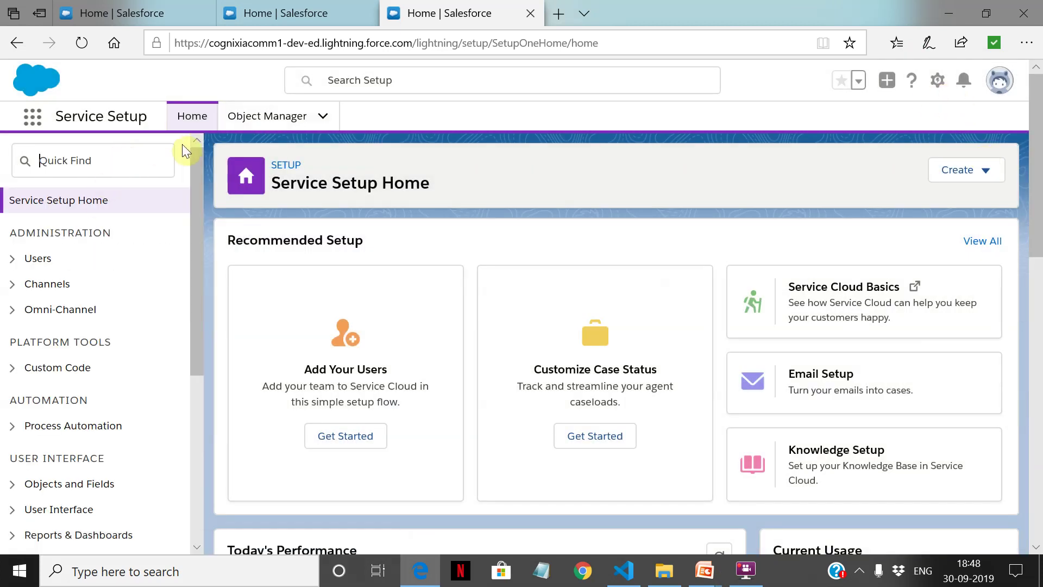
{"action": "type", "text": "apex"}
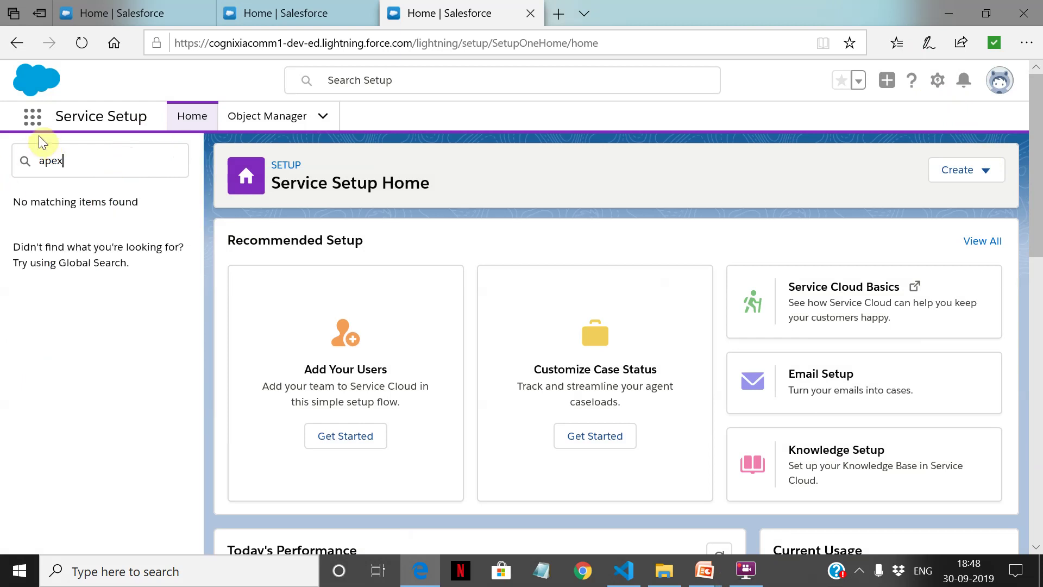
{"action": "left_click", "coordinate": [28, 123]}
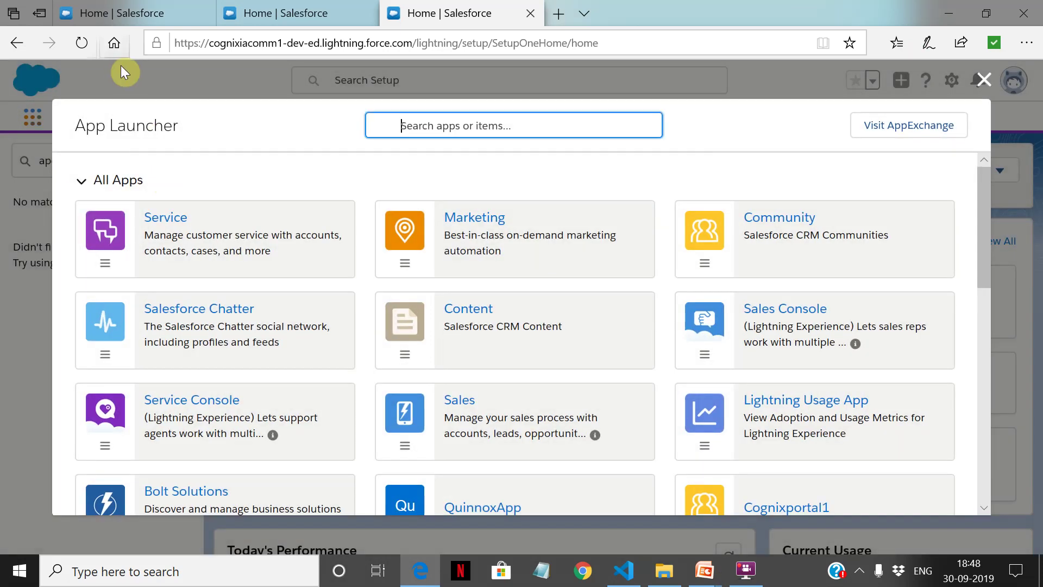
Go to Setup's Apex Classes and open Callout1 for editing.
{"action": "left_click", "coordinate": [980, 82]}
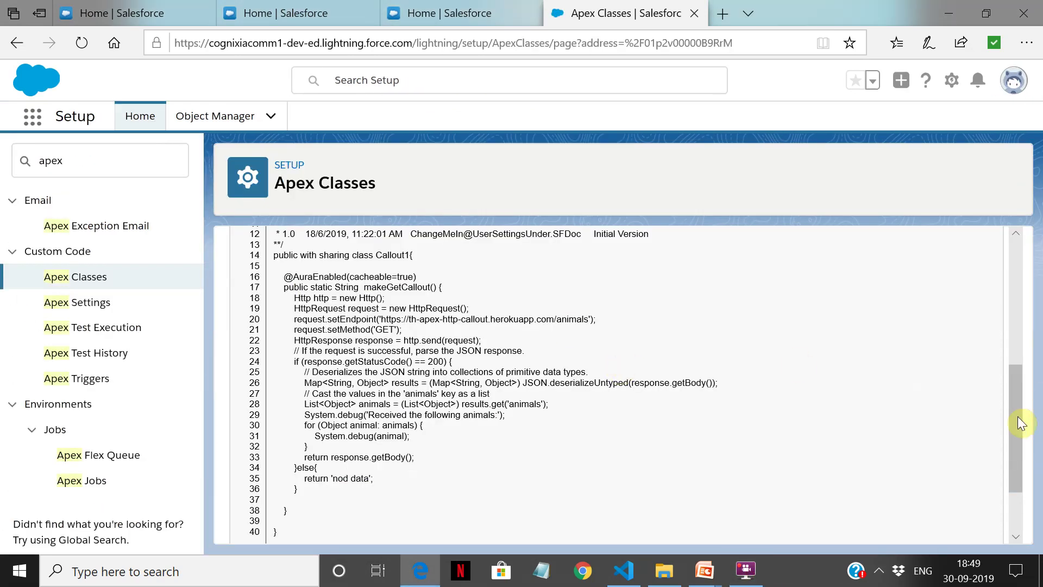
{"action": "left_click_drag", "start_coordinate": [1014, 423], "coordinate": [1010, 288]}
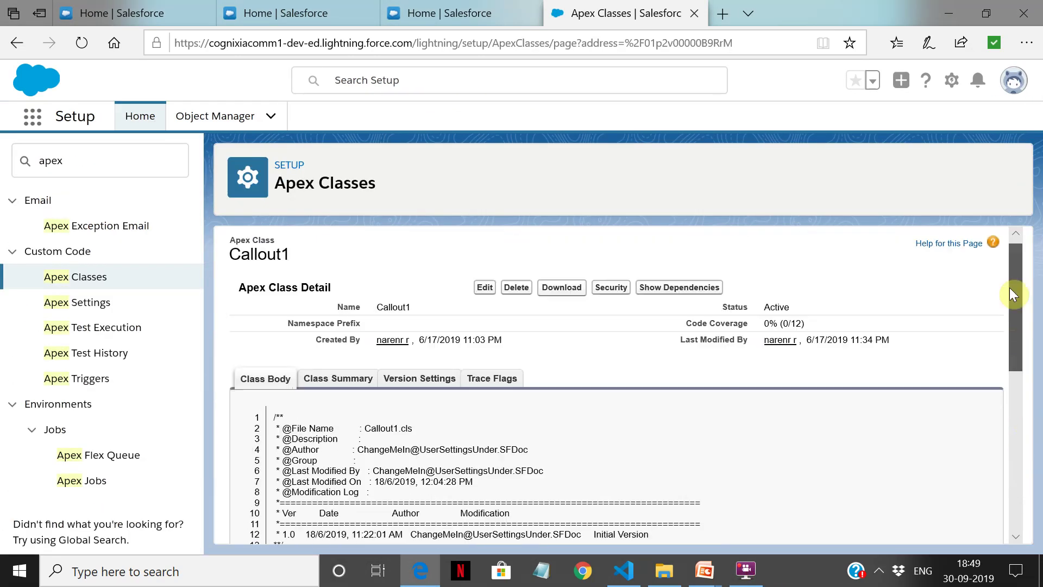
{"action": "left_click", "coordinate": [485, 295]}
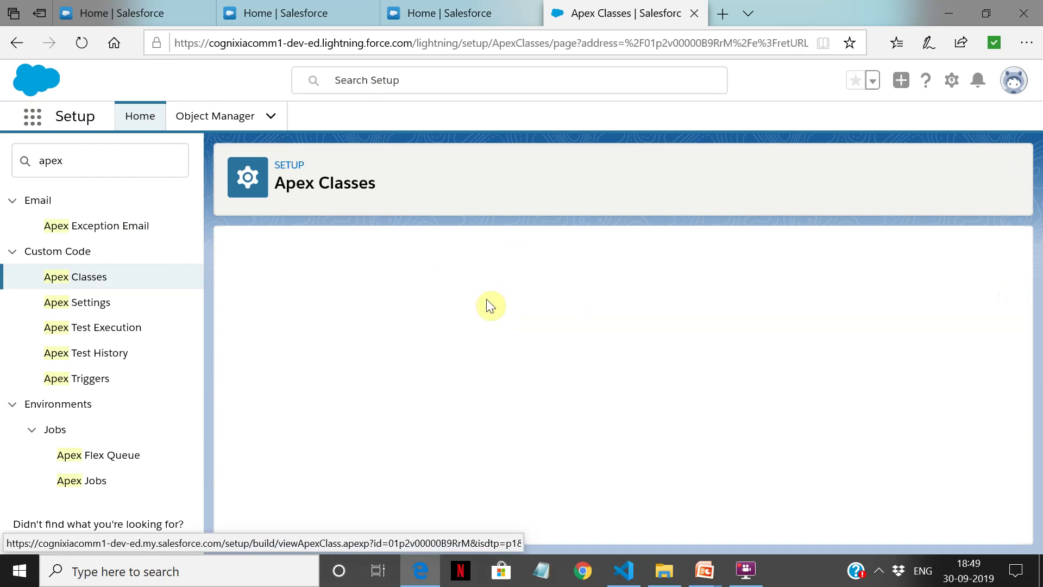
Highlight the animals endpoint URL on line 20 of Callout1.
{"action": "scroll", "coordinate": [488, 300], "scroll_direction": "down", "scroll_amount": 5}
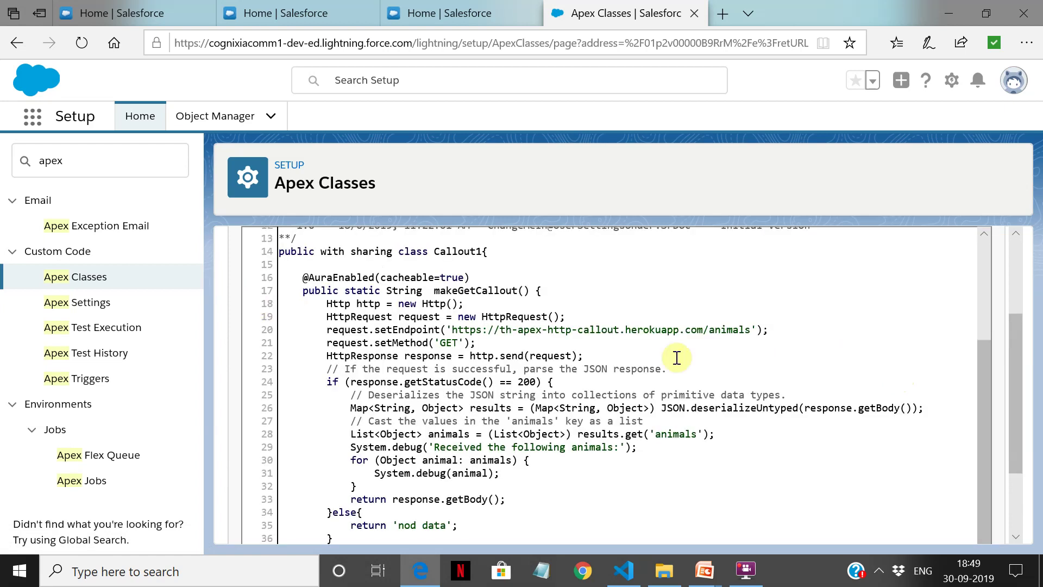
{"action": "left_click", "coordinate": [647, 356]}
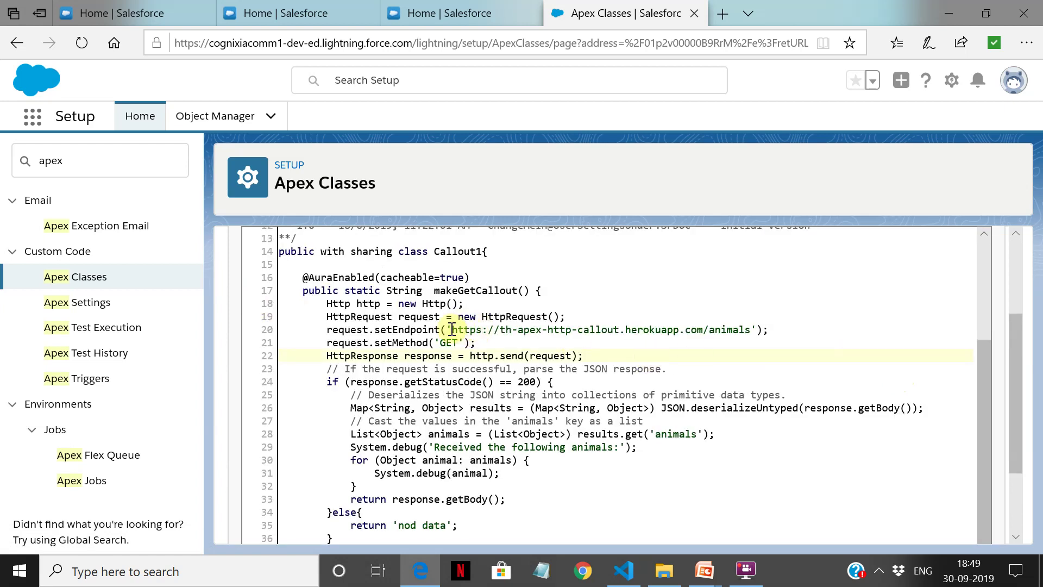
{"action": "left_click_drag", "start_coordinate": [452, 329], "coordinate": [750, 330]}
{"action": "key", "text": "ctrl+c"}
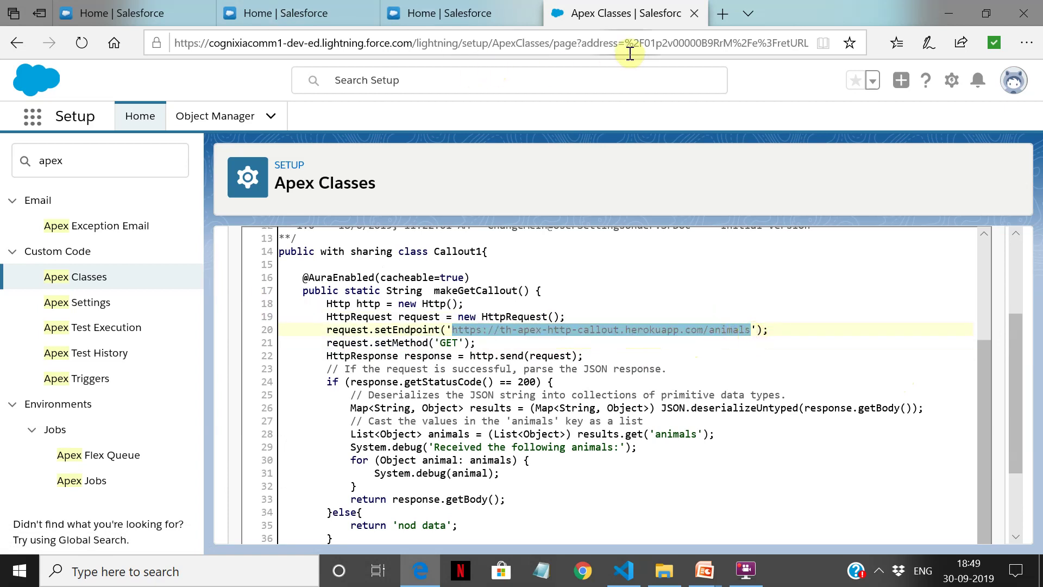
Load the pasted animals endpoint URL in a fresh Edge tab.
{"action": "left_click", "coordinate": [730, 24]}
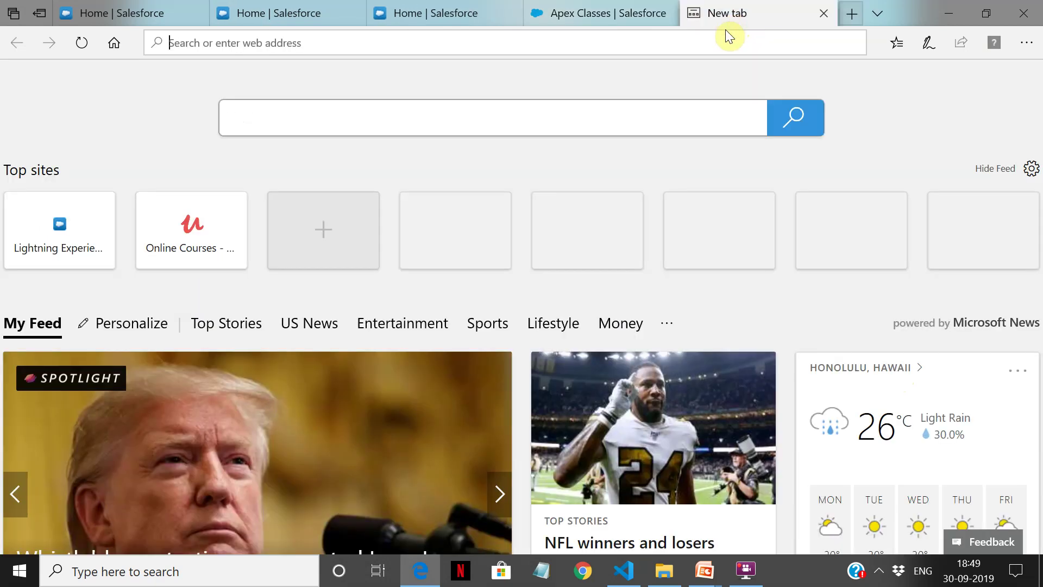
{"action": "left_click", "coordinate": [825, 16]}
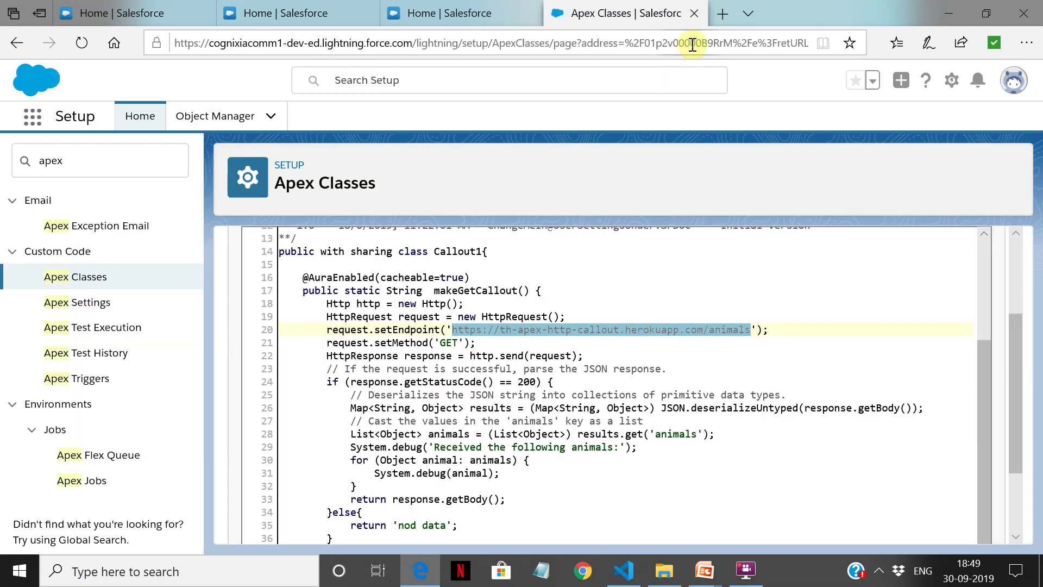
{"action": "left_click", "coordinate": [728, 15]}
{"action": "key", "text": "ctrl+v"}
{"action": "key", "text": "Return"}
Review the JSON listing majestic badger, fluffy bunny, scary bear and chicken, then return to Apex Classes.
{"action": "right_click", "coordinate": [158, 89]}
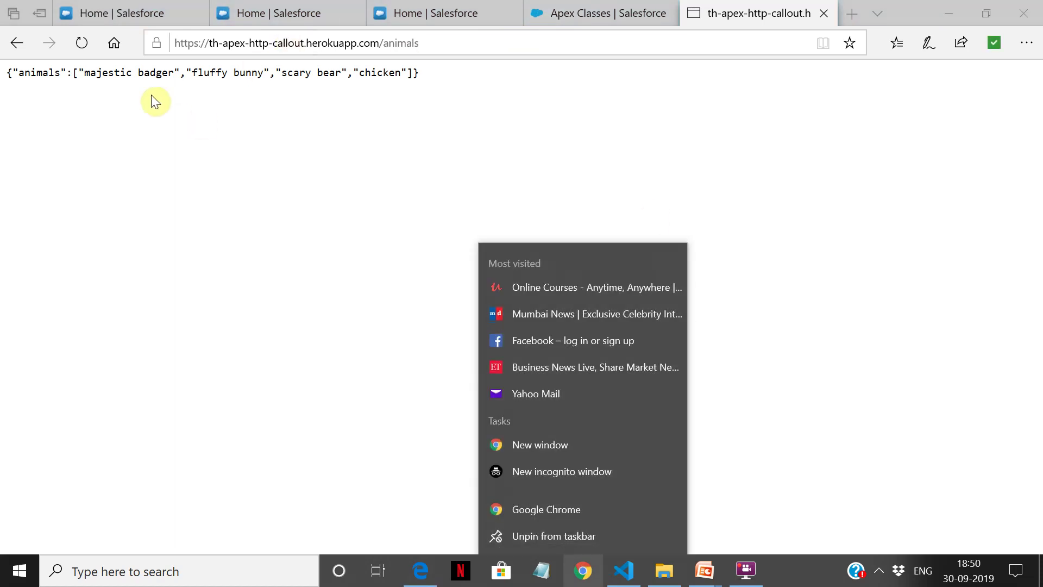
{"action": "left_click", "coordinate": [90, 107]}
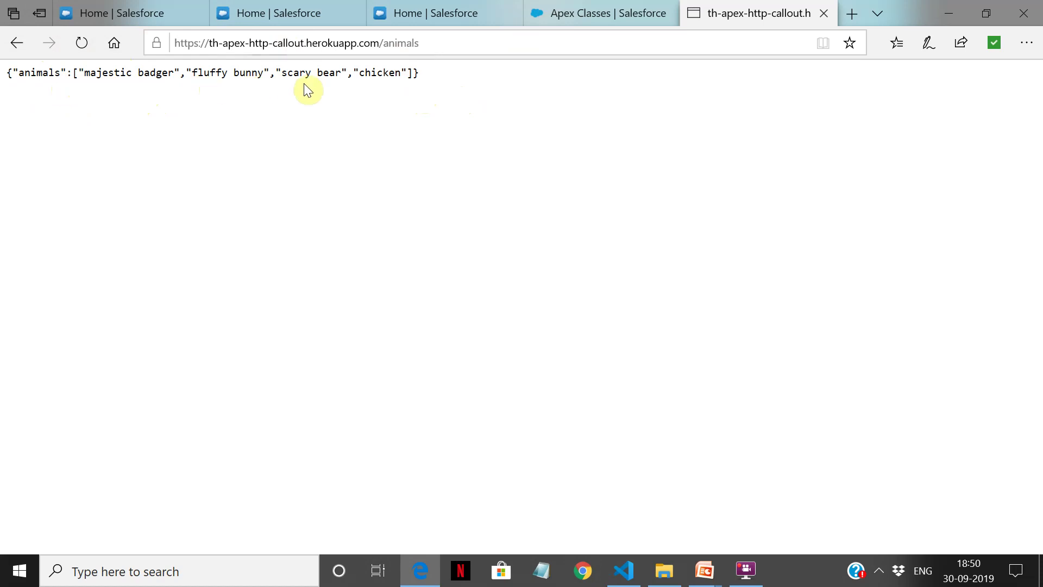
{"action": "left_click", "coordinate": [590, 17]}
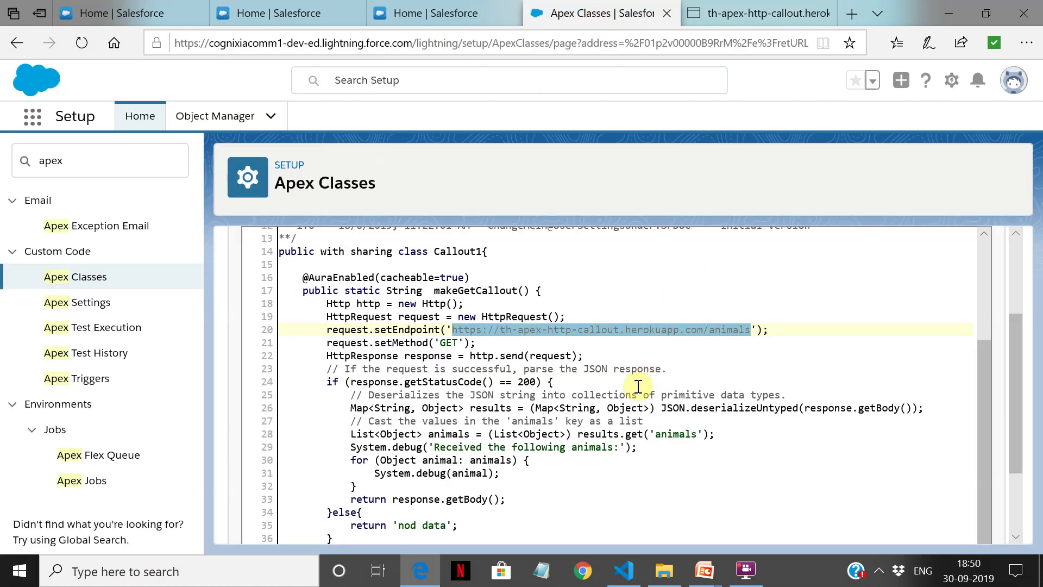
{"action": "left_click", "coordinate": [638, 386]}
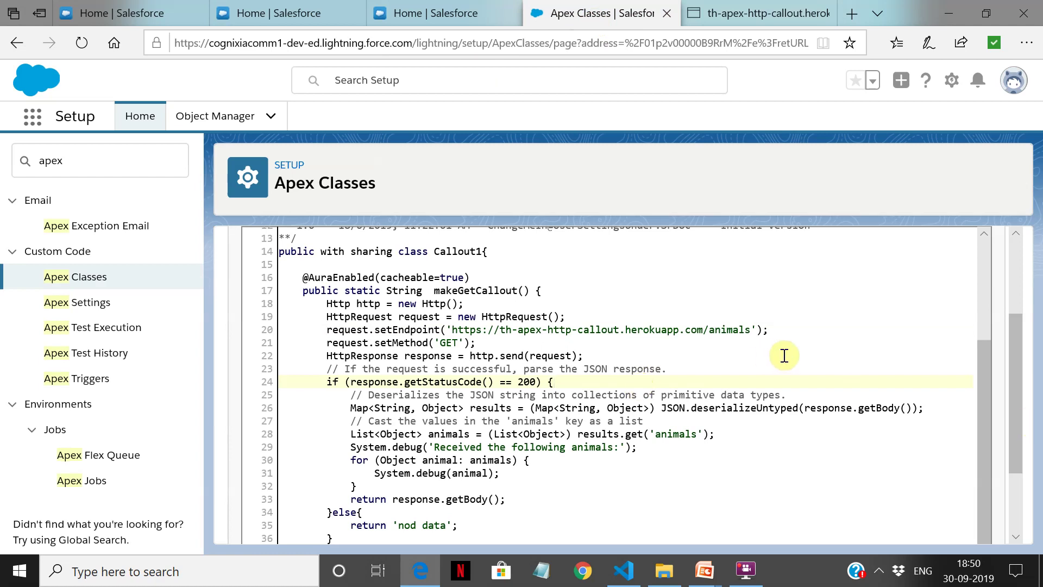
{"action": "left_click", "coordinate": [300, 291]}
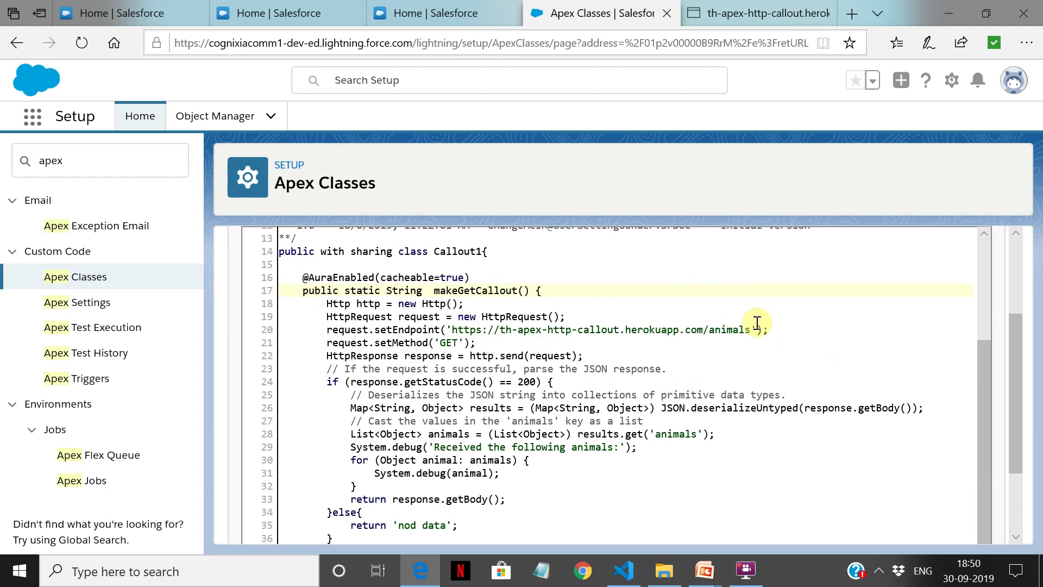
{"action": "left_click", "coordinate": [357, 263]}
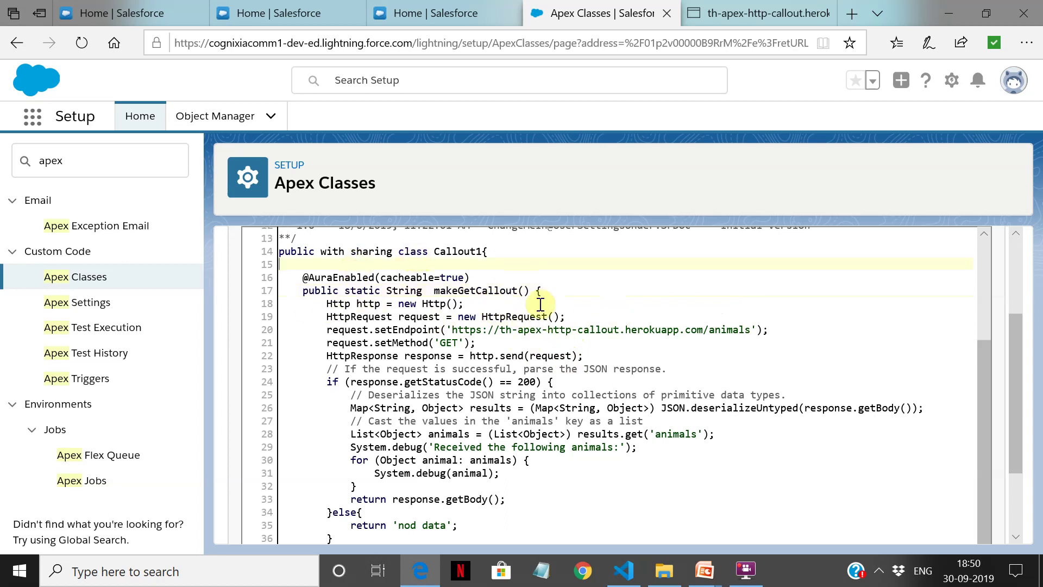
{"action": "left_click_drag", "start_coordinate": [303, 277], "coordinate": [470, 278]}
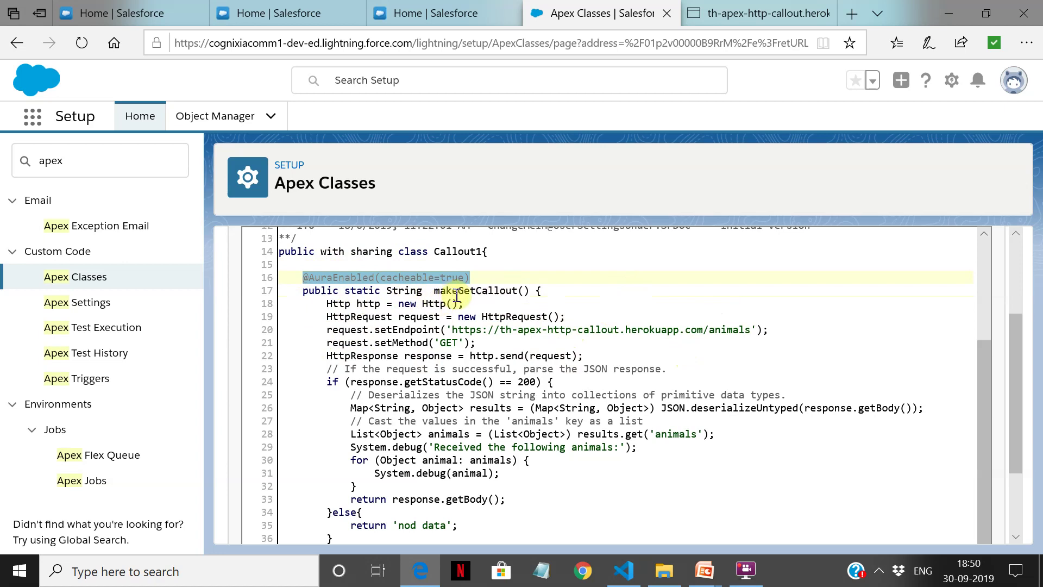
{"action": "left_click", "coordinate": [705, 329]}
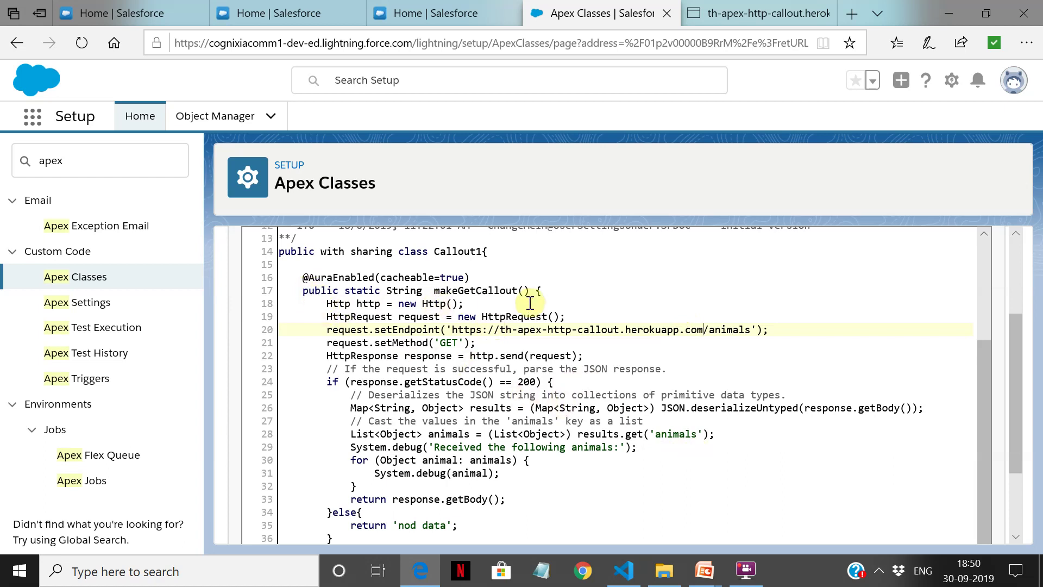
{"action": "left_click_drag", "start_coordinate": [327, 303], "coordinate": [465, 304]}
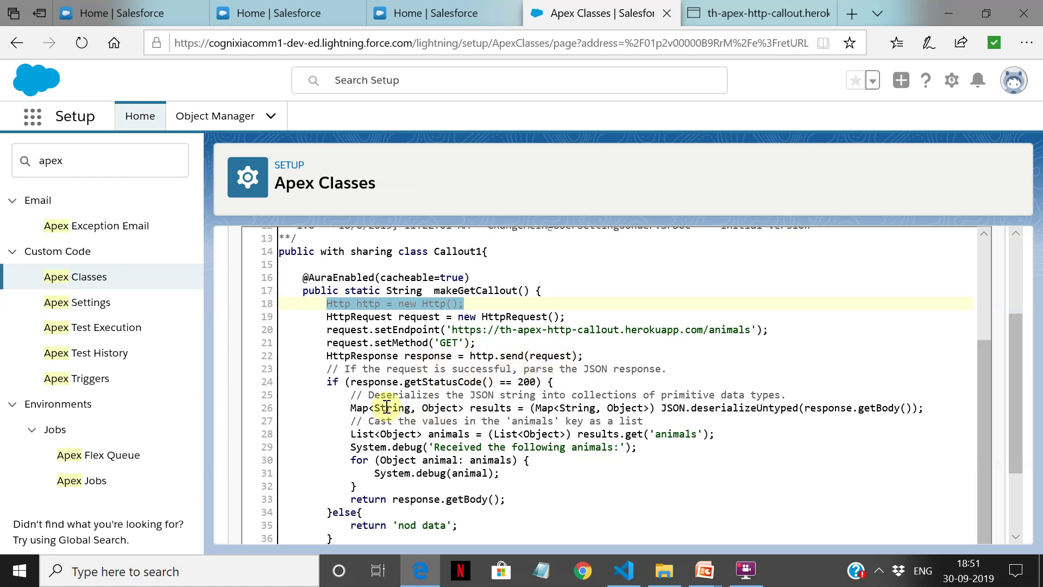
{"action": "left_click_drag", "start_coordinate": [1015, 380], "coordinate": [1016, 428]}
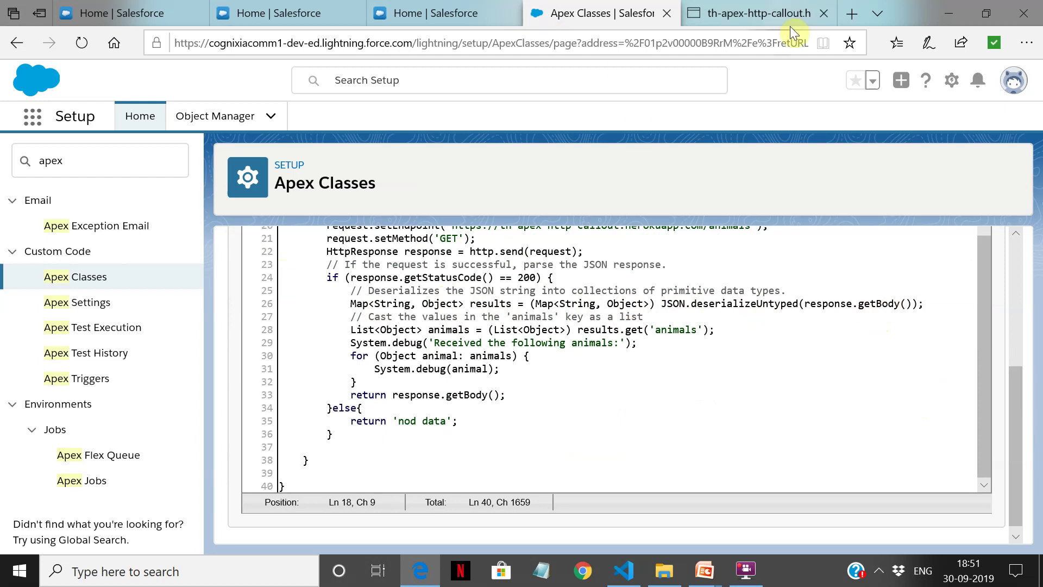
{"action": "left_click", "coordinate": [739, 13]}
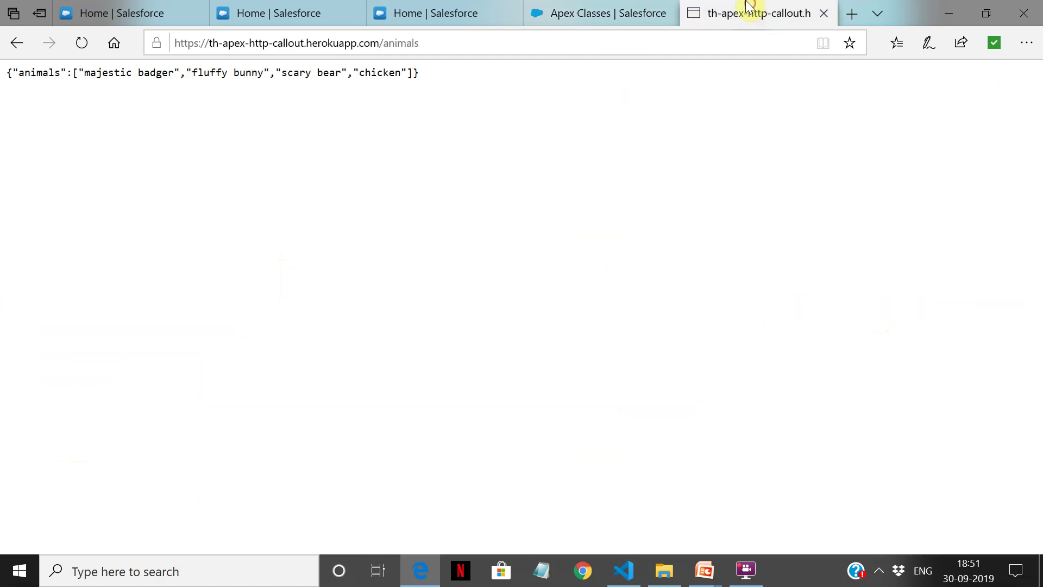
{"action": "left_click", "coordinate": [613, 14]}
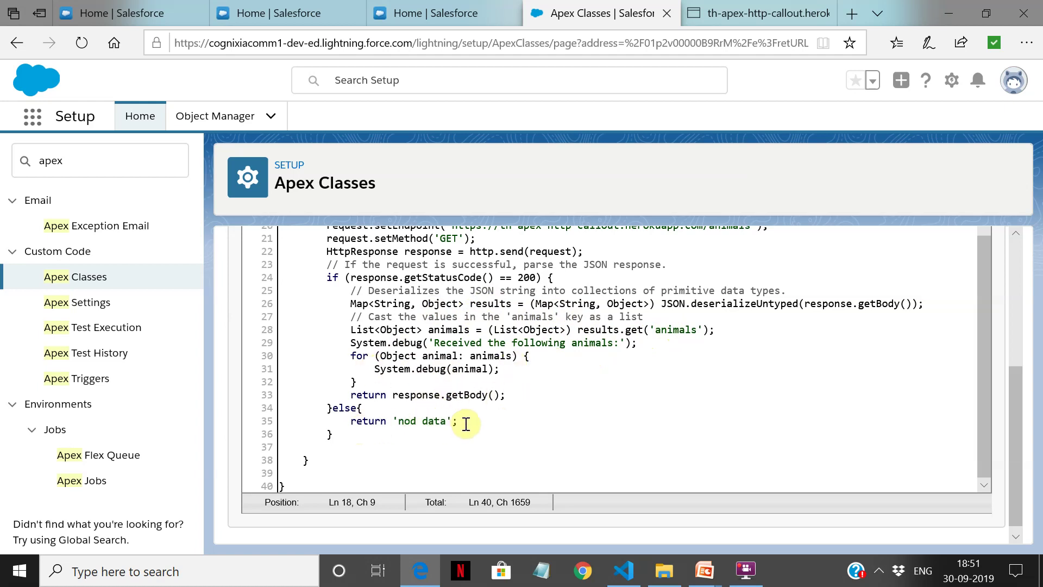
Fix line 35 to read 'no data' and Quick Save Callout1.
{"action": "left_click", "coordinate": [417, 421]}
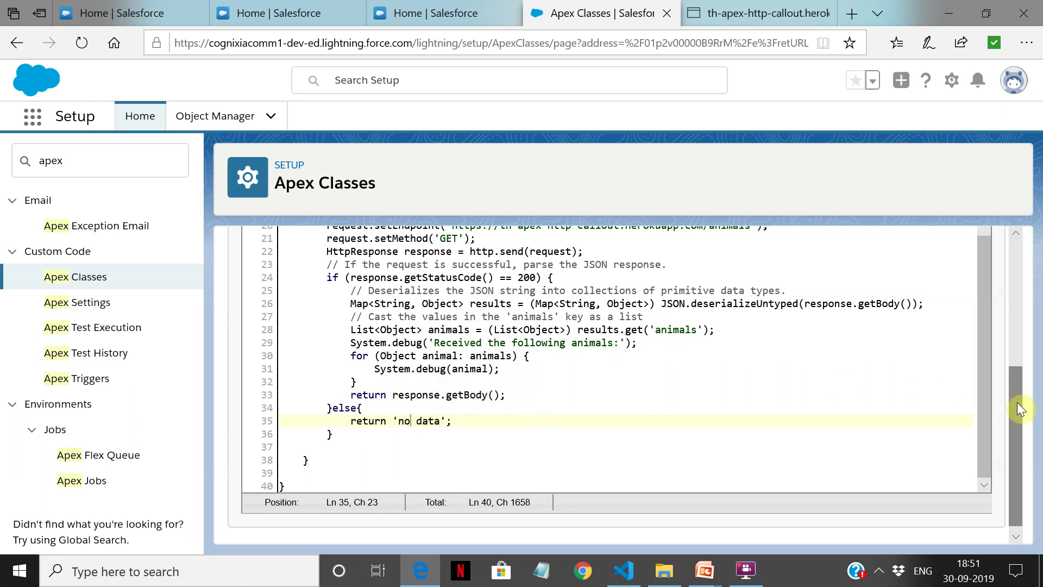
{"action": "left_click_drag", "start_coordinate": [1017, 407], "coordinate": [1014, 268]}
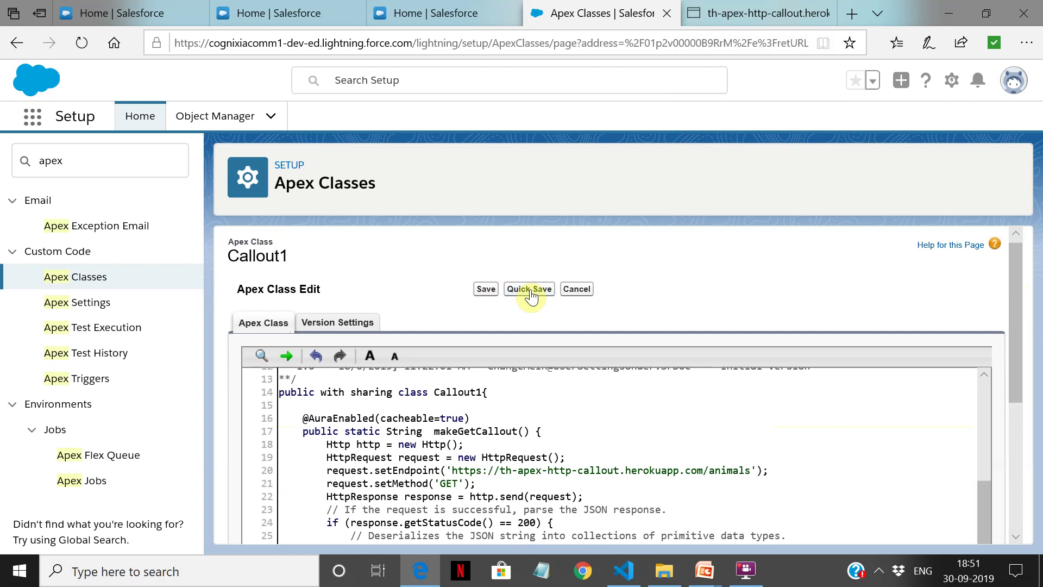
{"action": "left_click", "coordinate": [530, 293]}
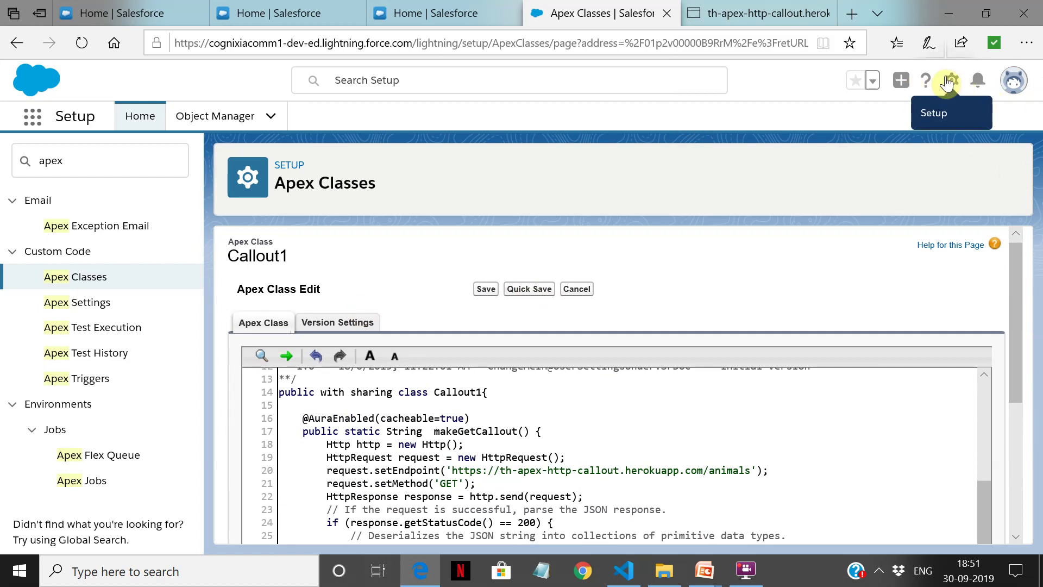
Launch the Developer Console from the Setup gear and bring its window forward.
{"action": "left_click", "coordinate": [952, 83]}
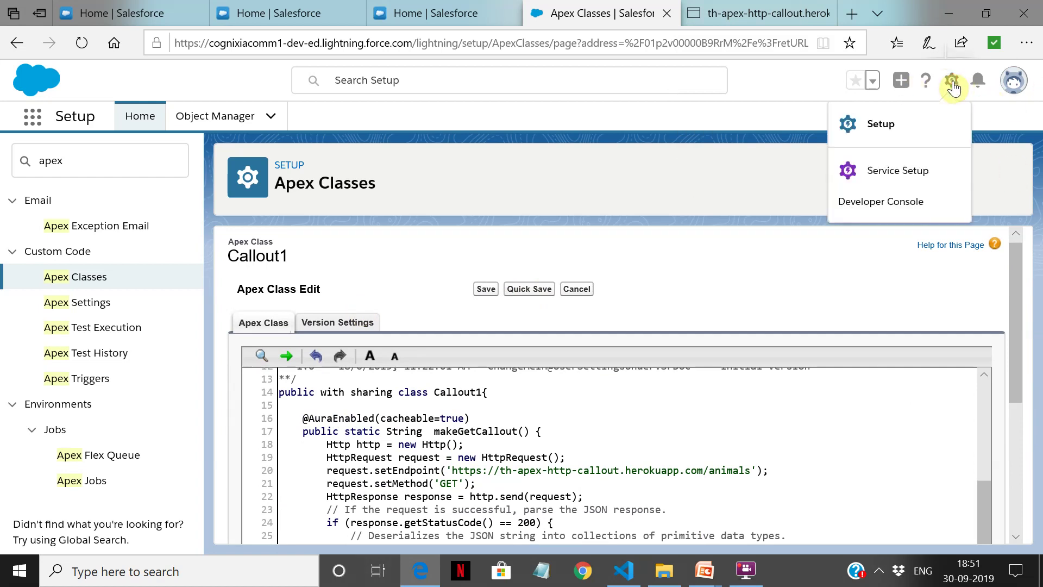
{"action": "left_click", "coordinate": [905, 207]}
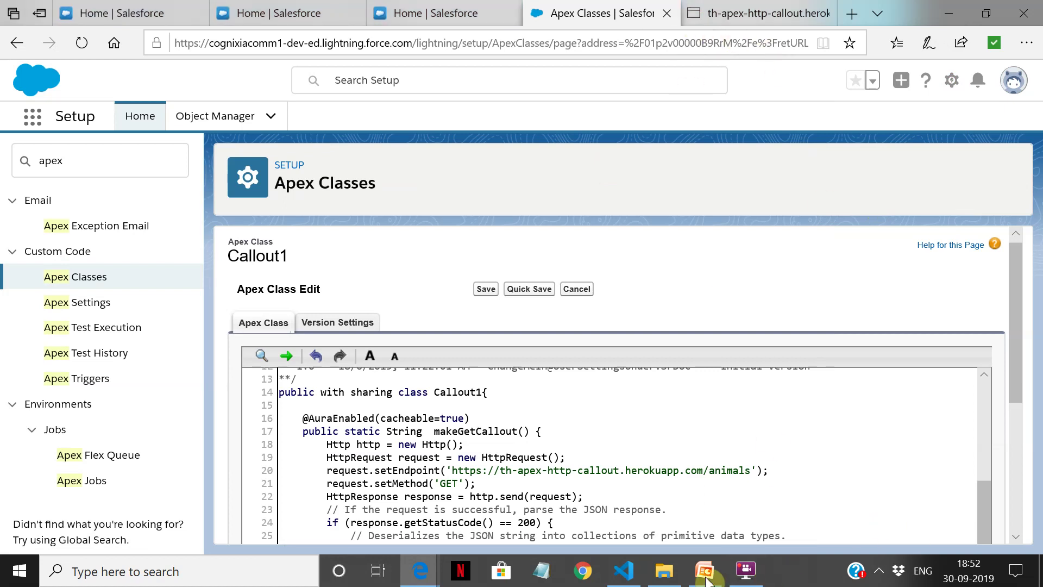
{"action": "left_click", "coordinate": [420, 571]}
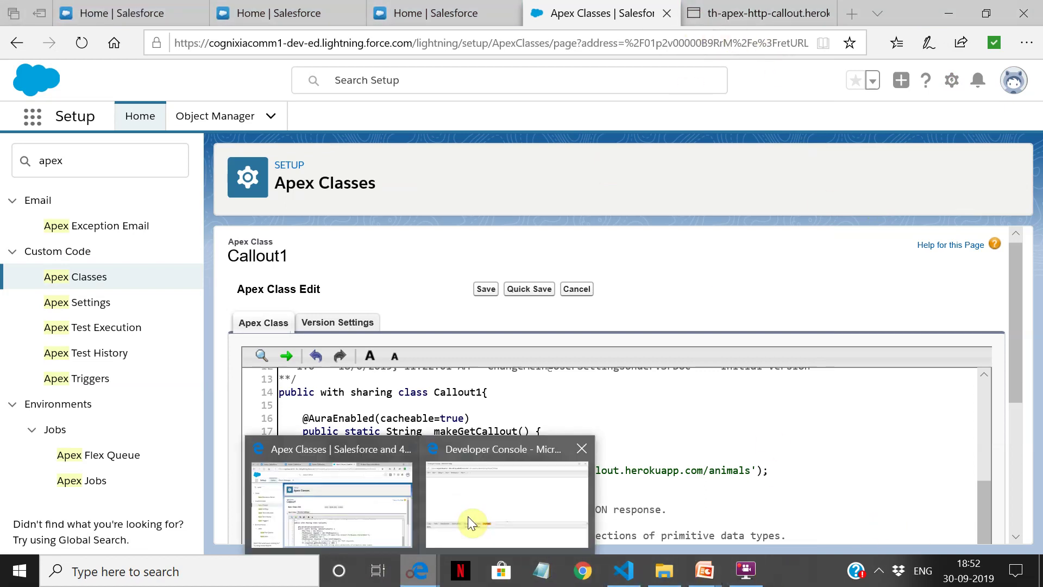
{"action": "left_click", "coordinate": [471, 523]}
In a new Execute Anonymous window, replace the old code with a system.debug call.
{"action": "left_click", "coordinate": [108, 73]}
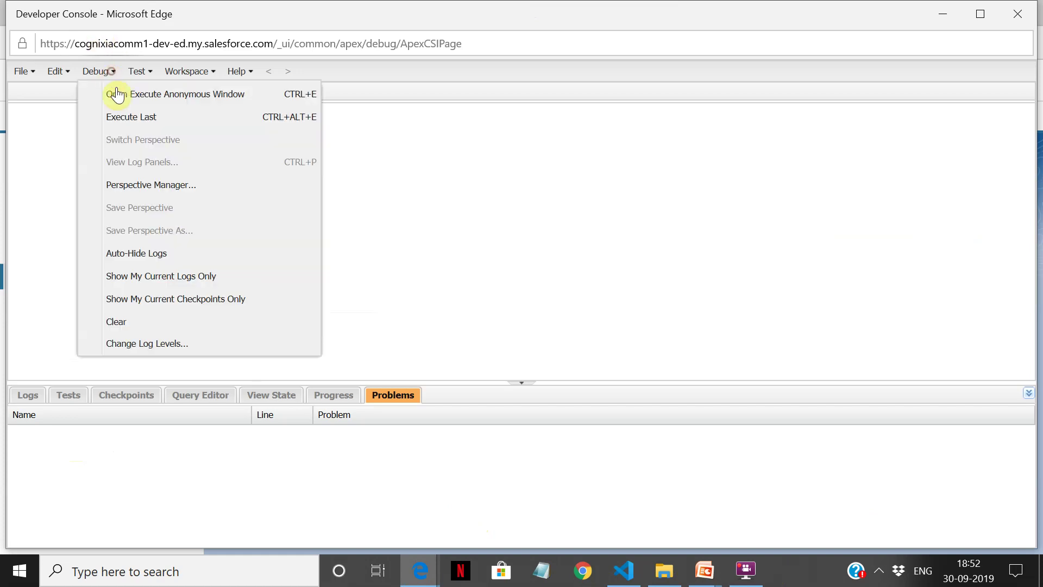
{"action": "left_click", "coordinate": [118, 95]}
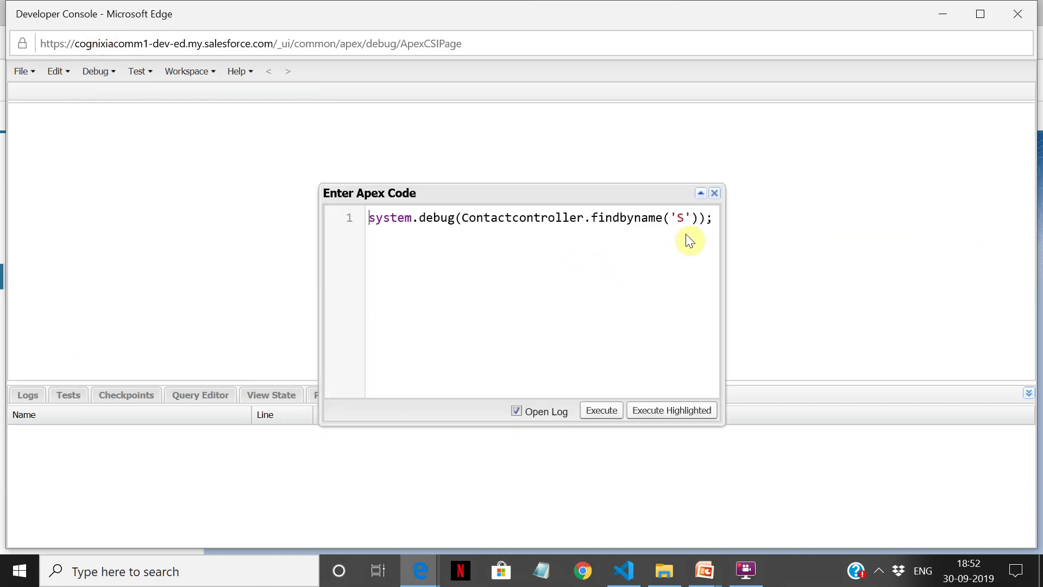
{"action": "left_click_drag", "start_coordinate": [705, 219], "coordinate": [146, 214]}
{"action": "type", "text": "sy"}
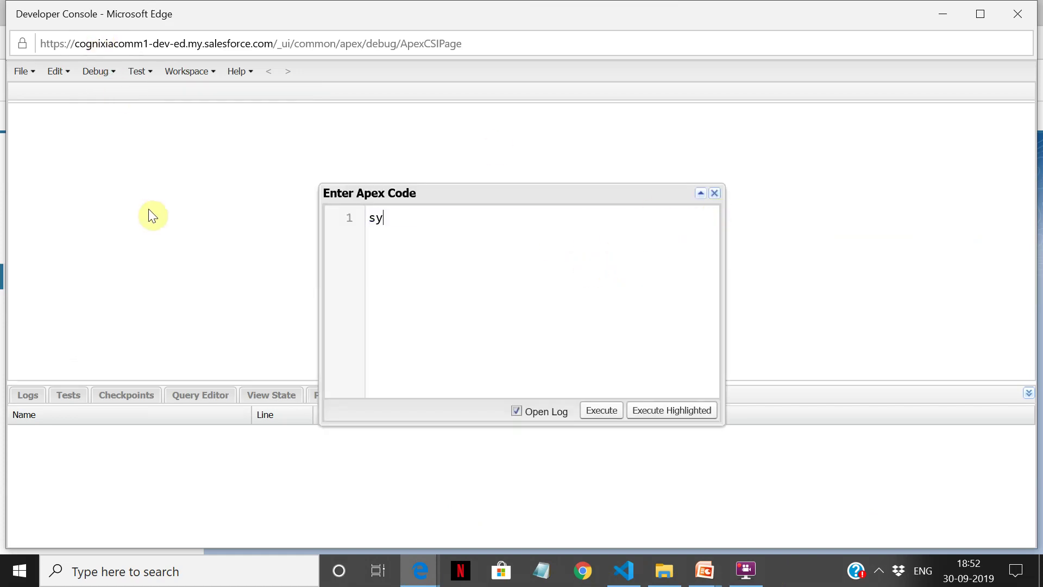
{"action": "type", "text": "s.debu(ca"}
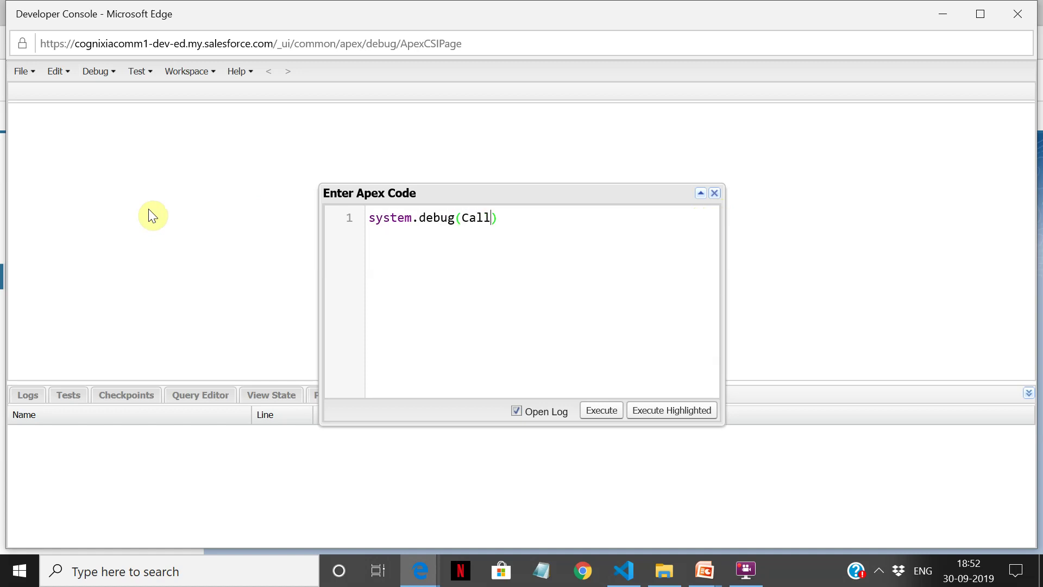
{"action": "type", "text": "."}
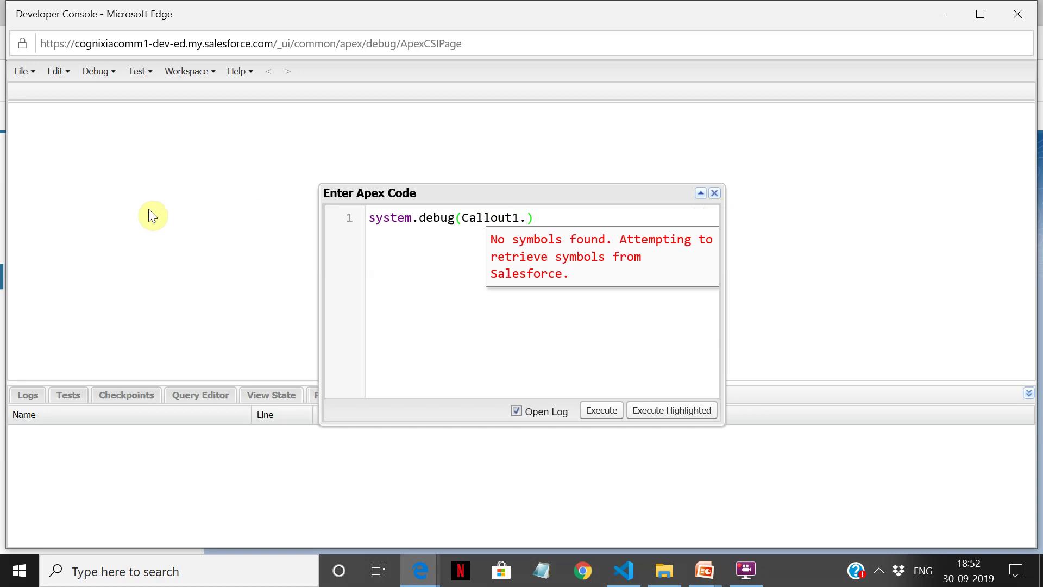
Check the method name in Callout1, then continue the snippet with Callout1.
{"action": "left_click", "coordinate": [421, 571]}
{"action": "left_click", "coordinate": [364, 494]}
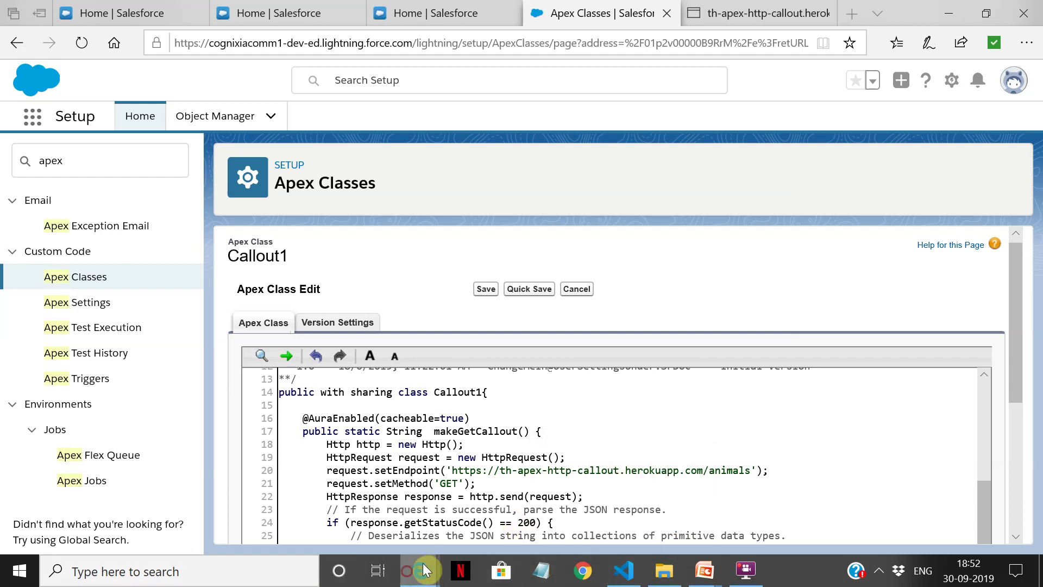
{"action": "mouse_move", "coordinate": [419, 570]}
{"action": "left_click", "coordinate": [522, 478]}
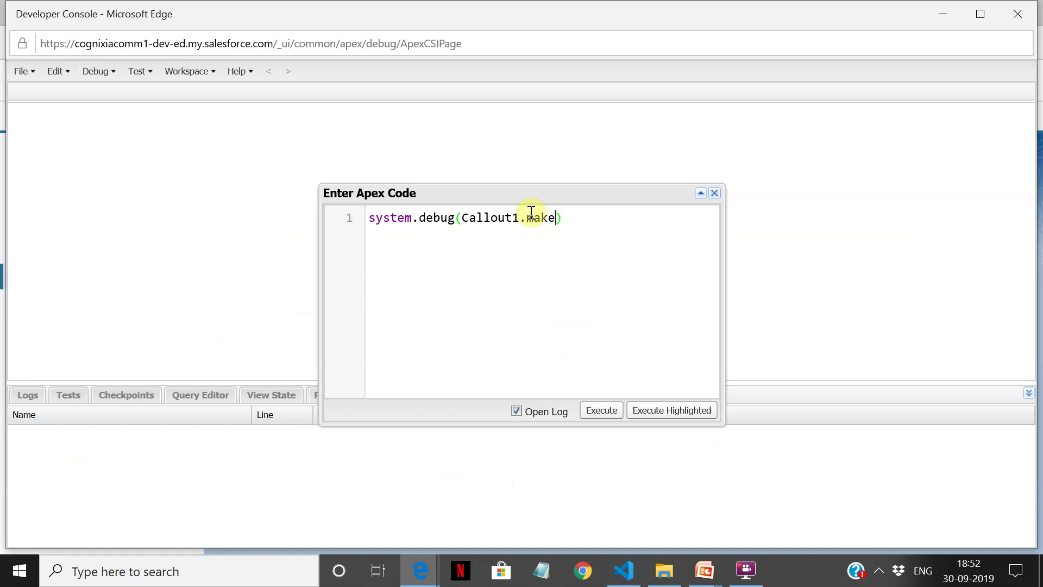
{"action": "type", "text": "Callout"}
Run the snippet, dismiss its error, and copy the makeGetCallout name from Callout1.
{"action": "left_click", "coordinate": [603, 412]}
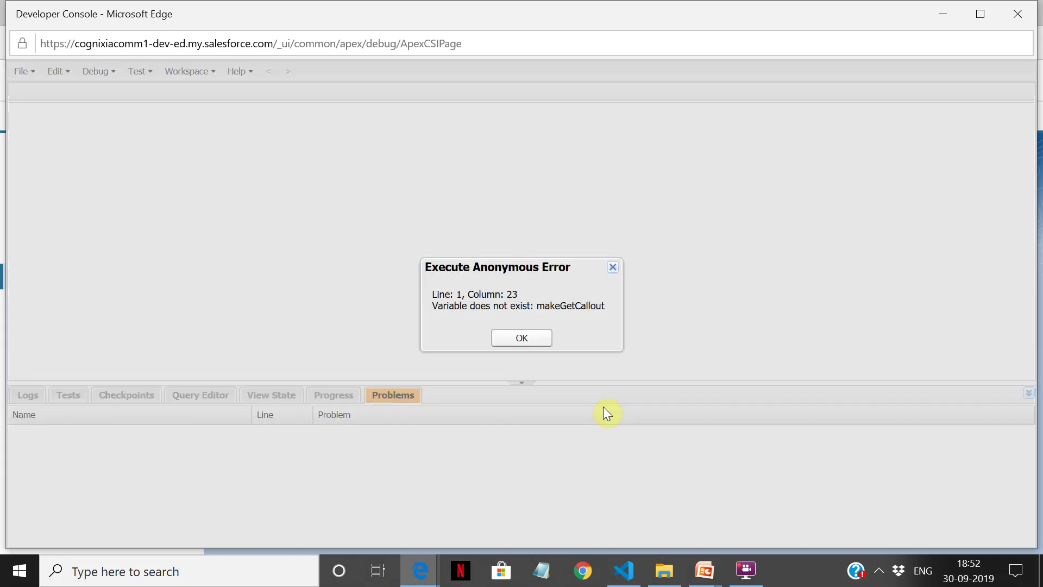
{"action": "left_click", "coordinate": [537, 346]}
{"action": "mouse_move", "coordinate": [420, 571]}
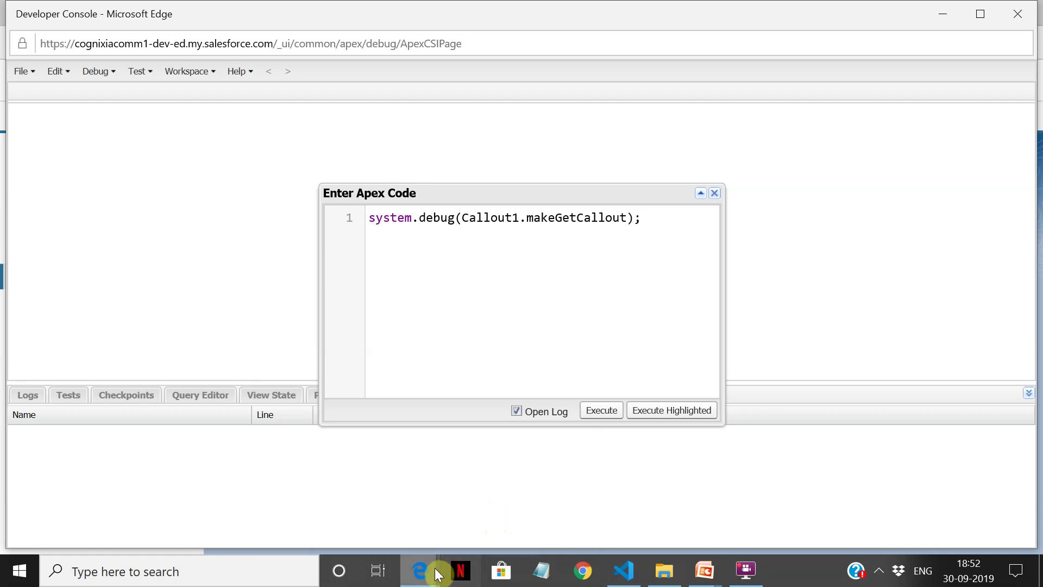
{"action": "left_click", "coordinate": [342, 497]}
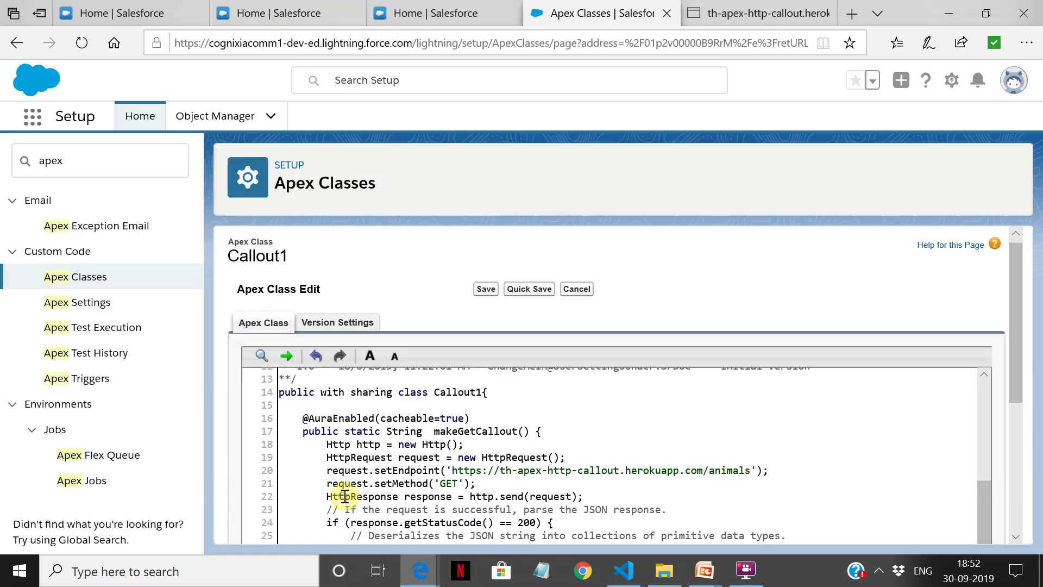
{"action": "left_click", "coordinate": [743, 573]}
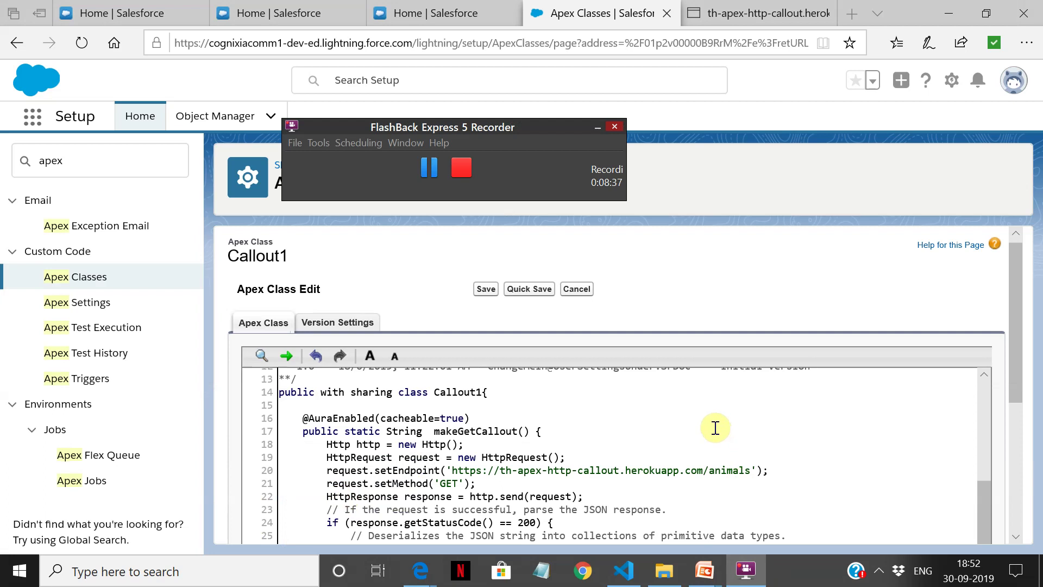
{"action": "left_click_drag", "start_coordinate": [430, 431], "coordinate": [519, 439]}
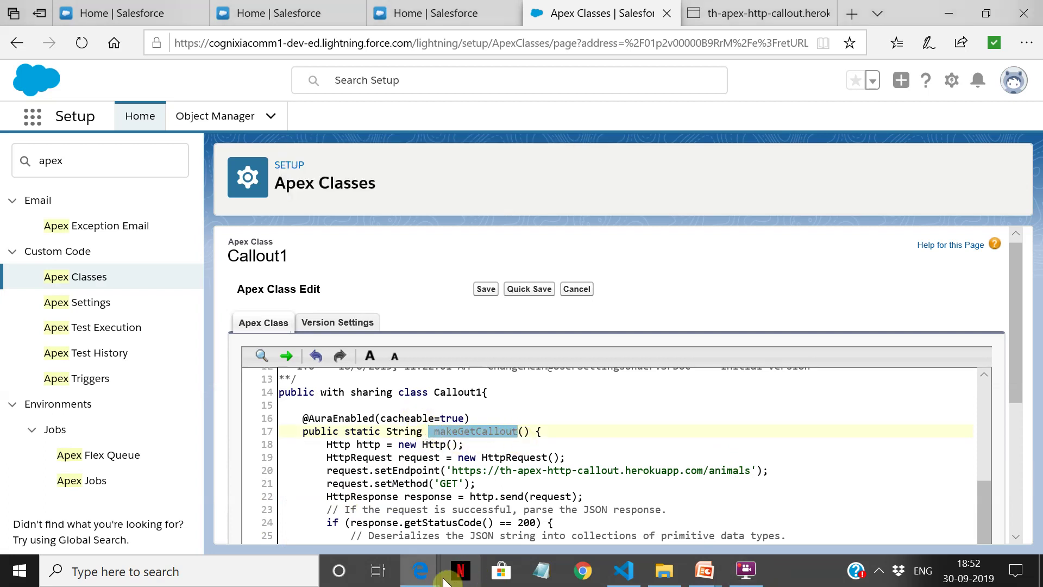
{"action": "left_click", "coordinate": [422, 570]}
{"action": "left_click", "coordinate": [530, 506]}
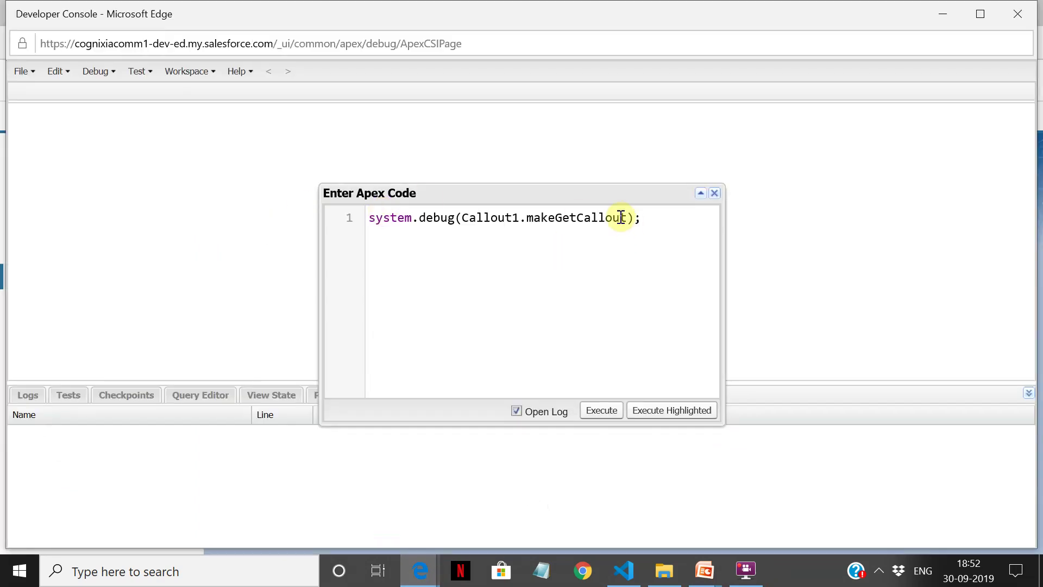
Correct the makeGetCallout call in the snippet, rerun it, and dismiss the same error.
{"action": "left_click_drag", "start_coordinate": [627, 217], "coordinate": [525, 216]}
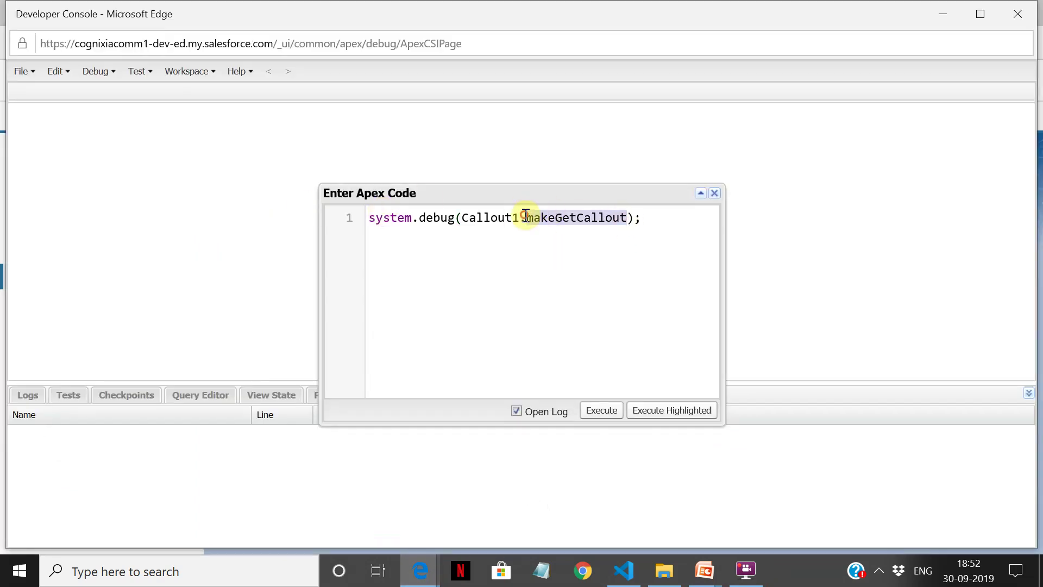
{"action": "left_click", "coordinate": [525, 216]}
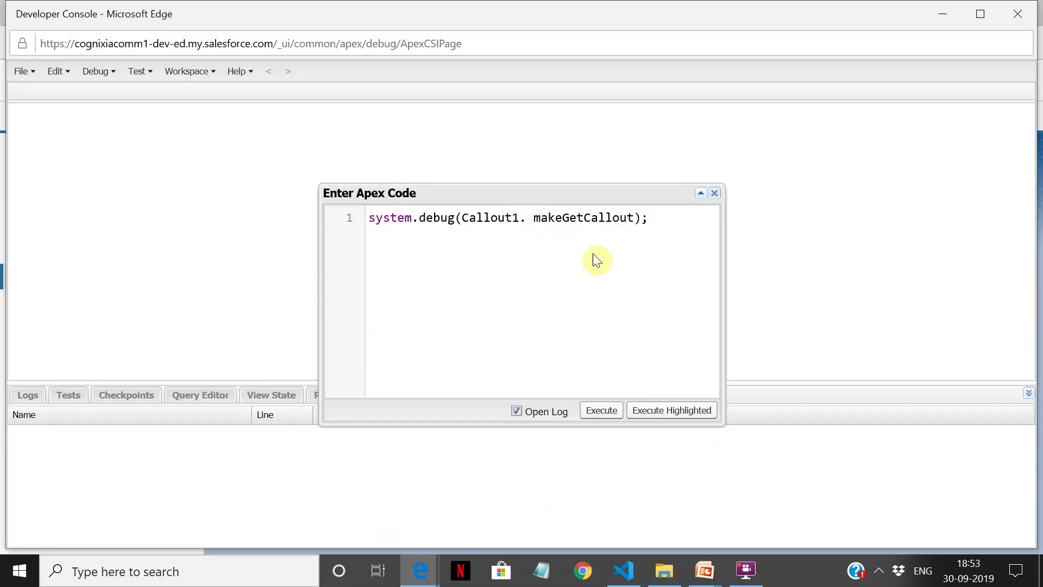
{"action": "key", "text": "BackSpace"}
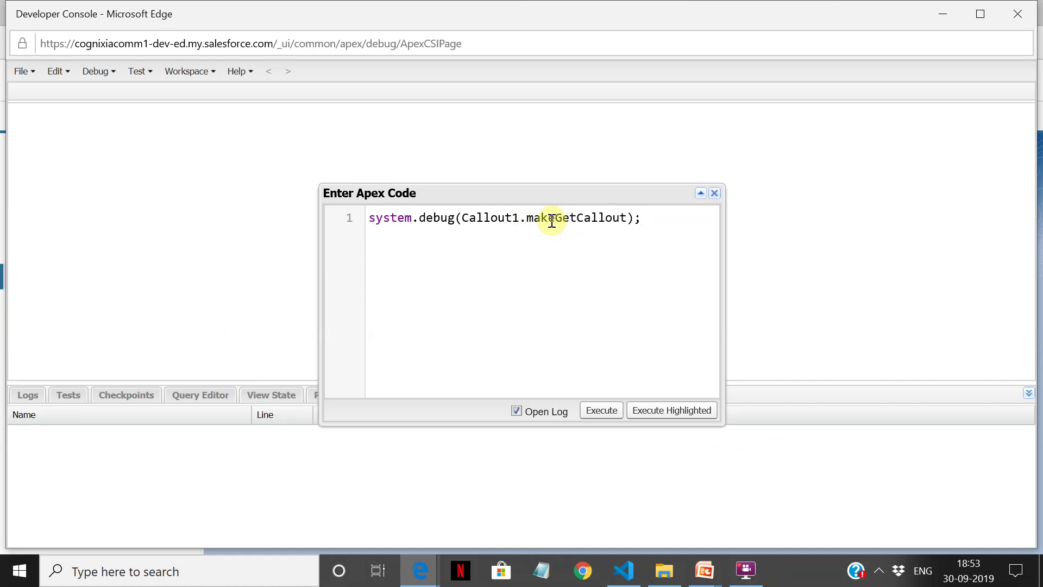
{"action": "left_click", "coordinate": [662, 224]}
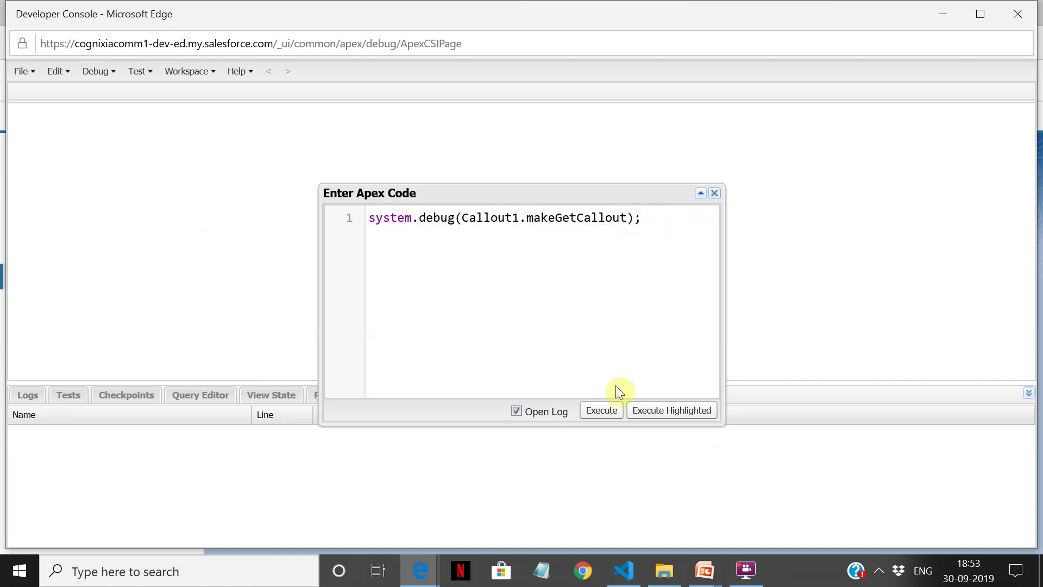
{"action": "left_click", "coordinate": [601, 409]}
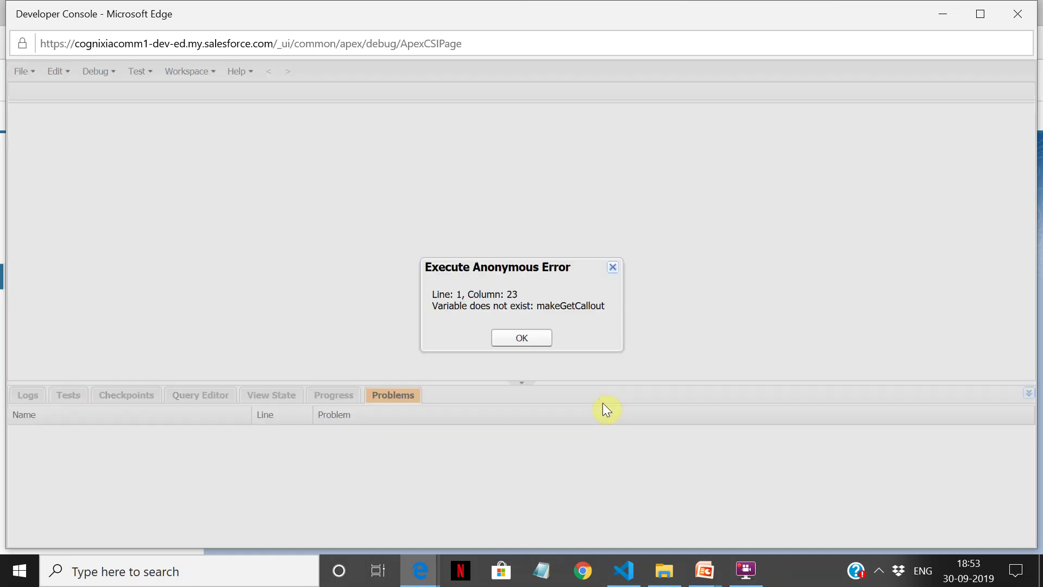
{"action": "left_click", "coordinate": [521, 344]}
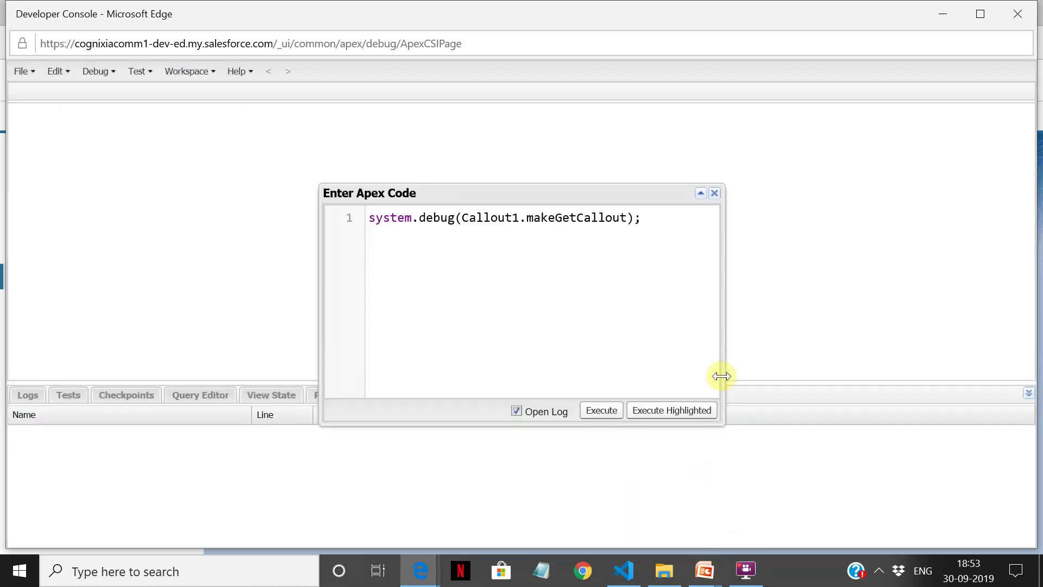
{"action": "mouse_move", "coordinate": [420, 571]}
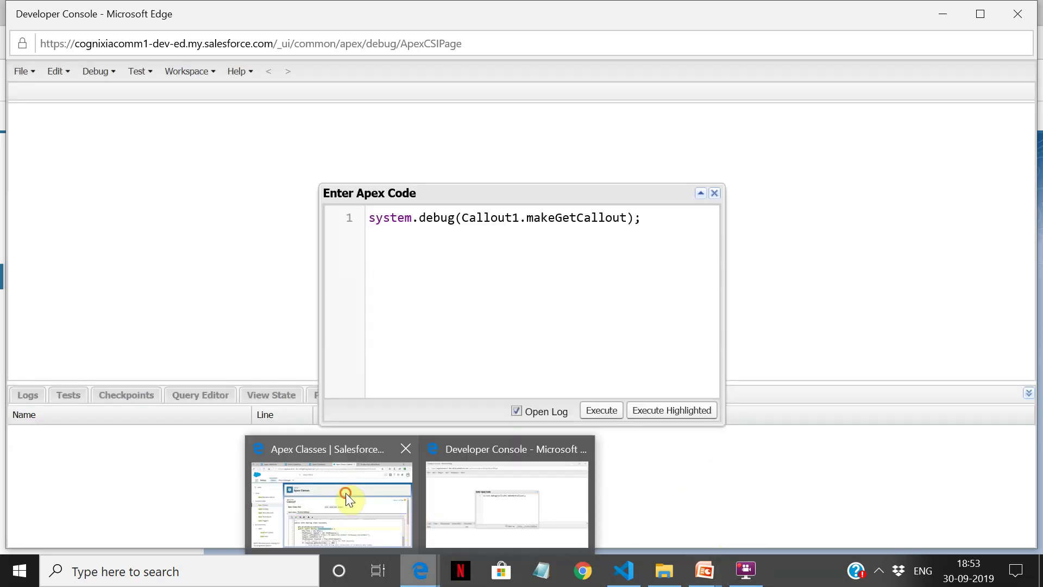
Filter the executeAnonymous log to Debug Only, showing majestic badger, fluffy bunny, scary bear, chicken.
{"action": "left_click", "coordinate": [346, 493]}
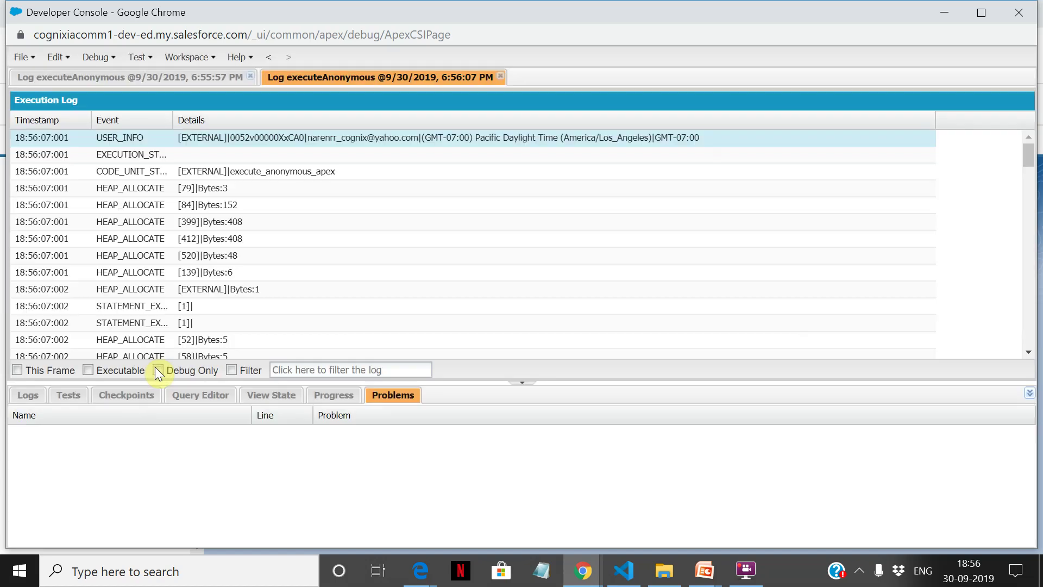
{"action": "left_click", "coordinate": [156, 369]}
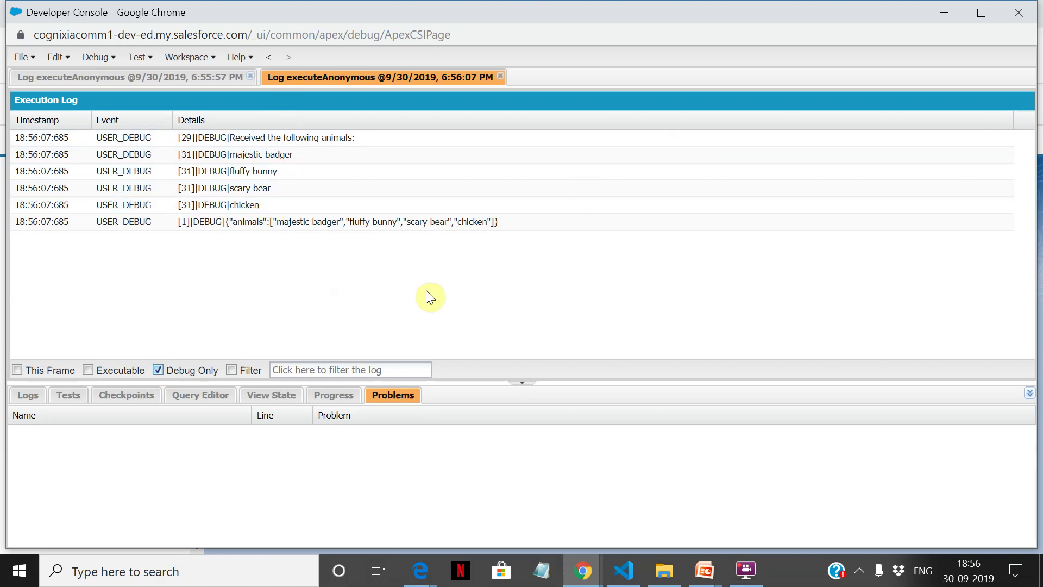
{"action": "left_click", "coordinate": [591, 577]}
Search Quick Find for 'remote' and open Remote Site Settings under Security.
{"action": "left_click", "coordinate": [468, 497]}
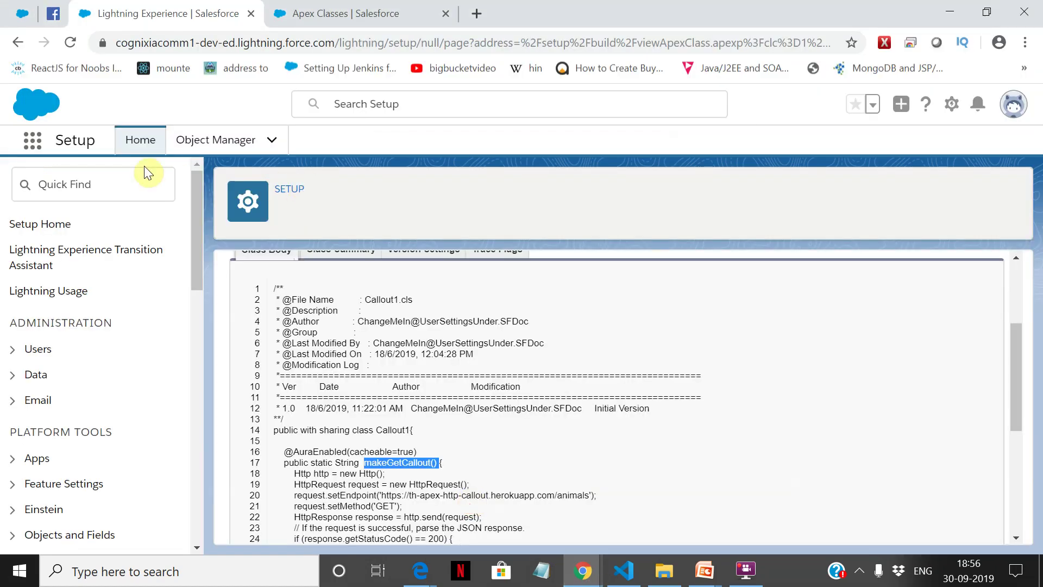
{"action": "left_click", "coordinate": [125, 184]}
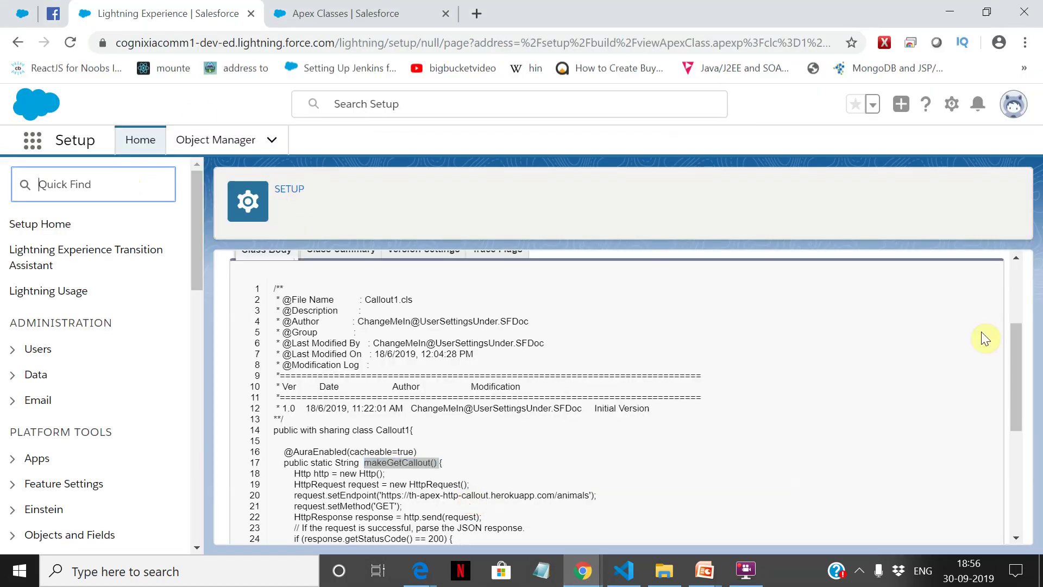
{"action": "left_click_drag", "start_coordinate": [1014, 348], "coordinate": [1013, 399]}
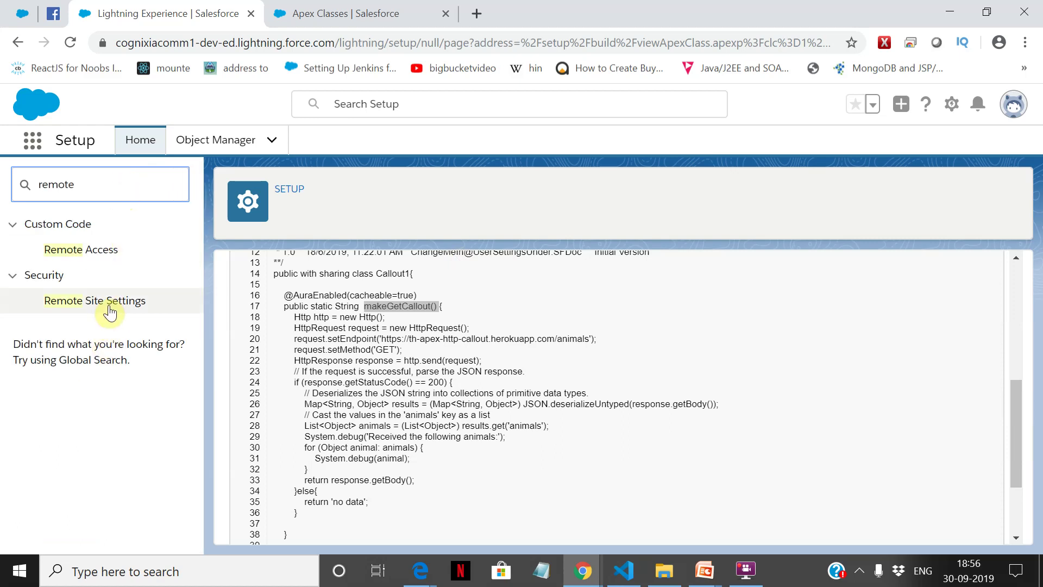
{"action": "left_click", "coordinate": [110, 312]}
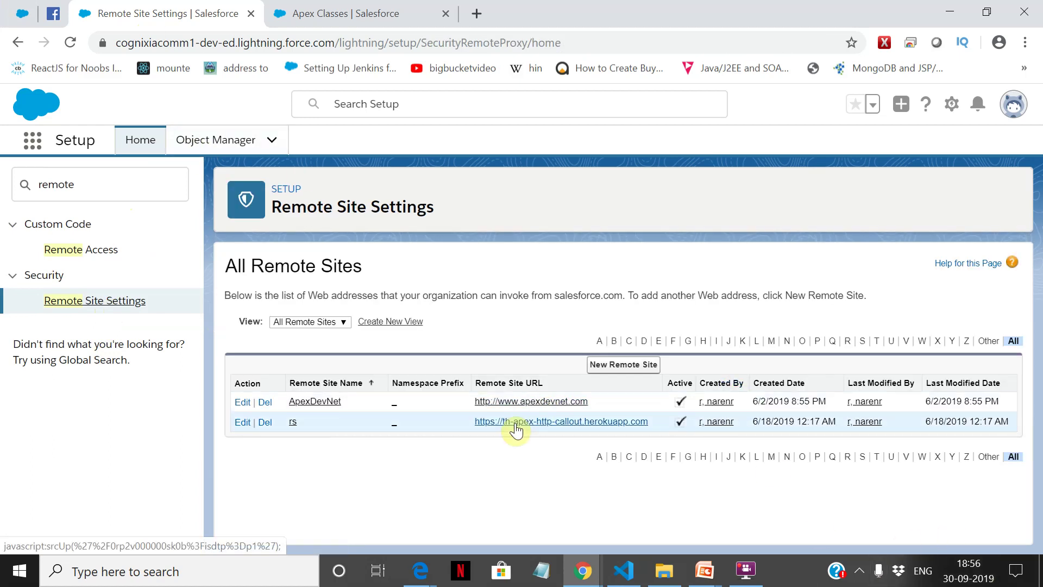
View the 'rs' remote site's details, confirming th-apex-http-callout.herokuapp.com is active.
{"action": "left_click", "coordinate": [590, 423]}
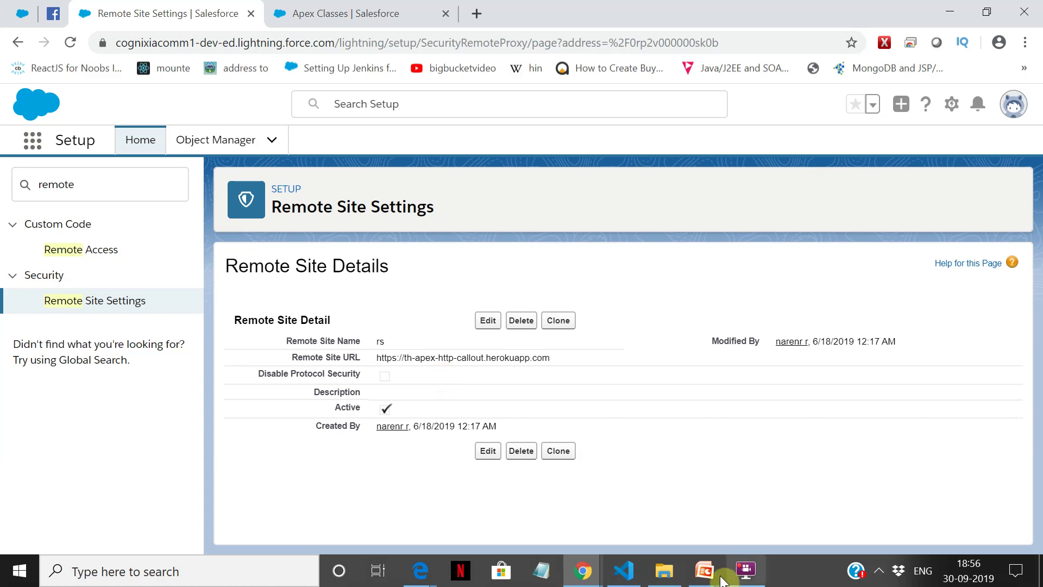
{"action": "left_click", "coordinate": [746, 569]}
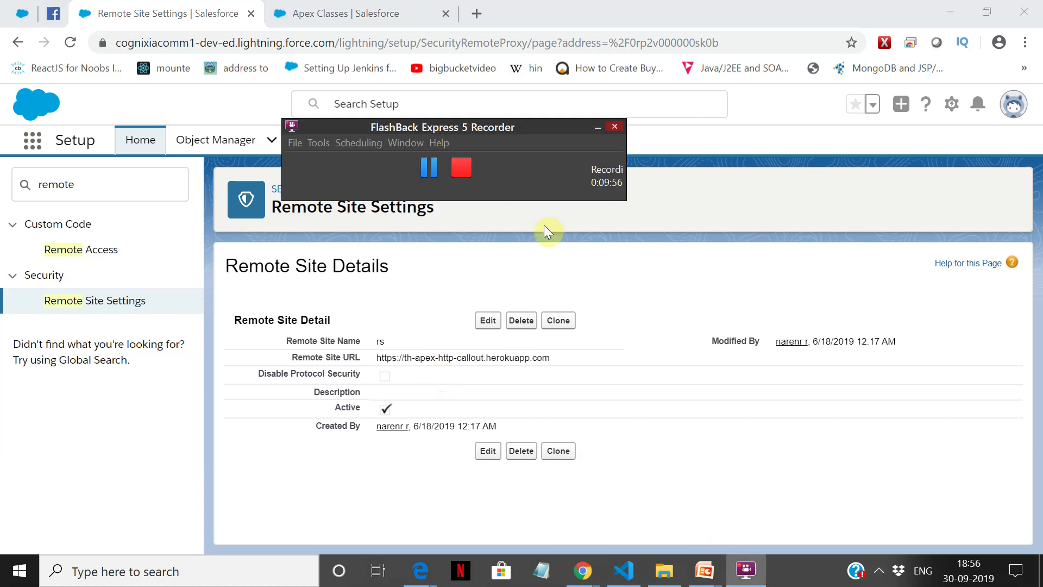
{"action": "left_click", "coordinate": [429, 166]}
{"action": "left_click", "coordinate": [442, 285]}
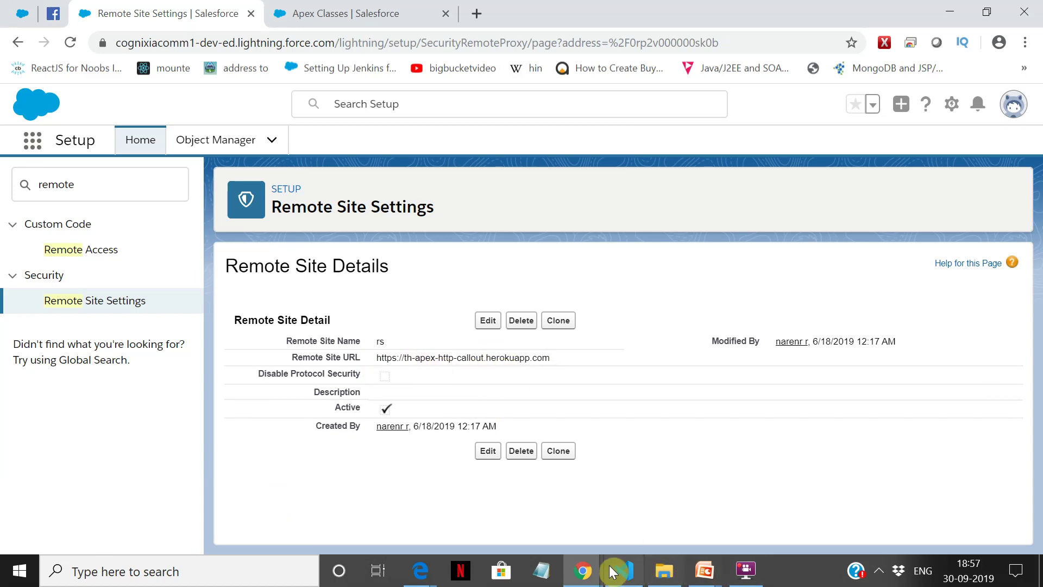
{"action": "left_click", "coordinate": [581, 572]}
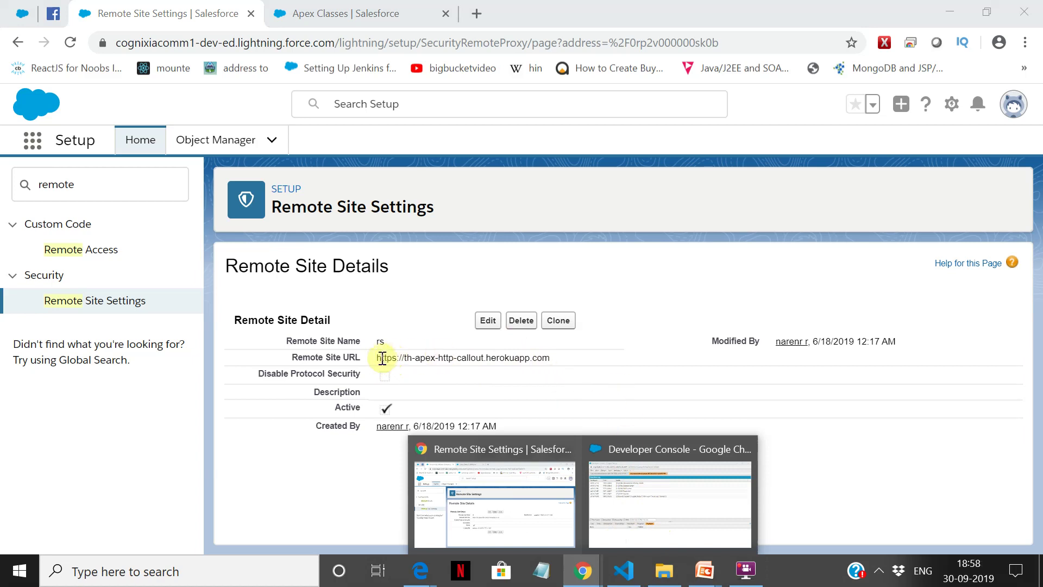
{"action": "mouse_move", "coordinate": [419, 571]}
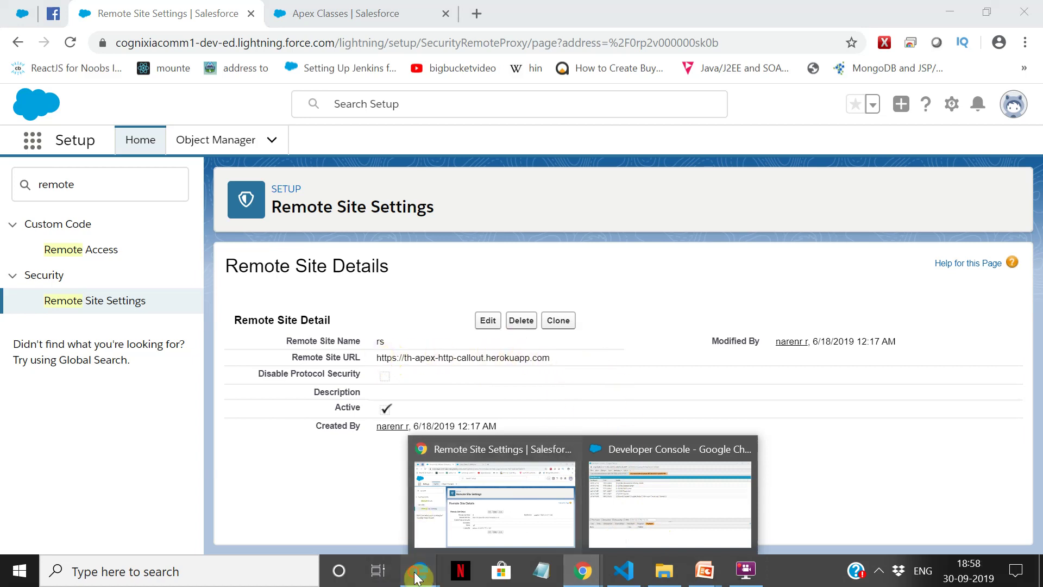
Return to the th-apex-http-callout.herokuapp.com/animals tab and select its endpoint address.
{"action": "left_click", "coordinate": [497, 483]}
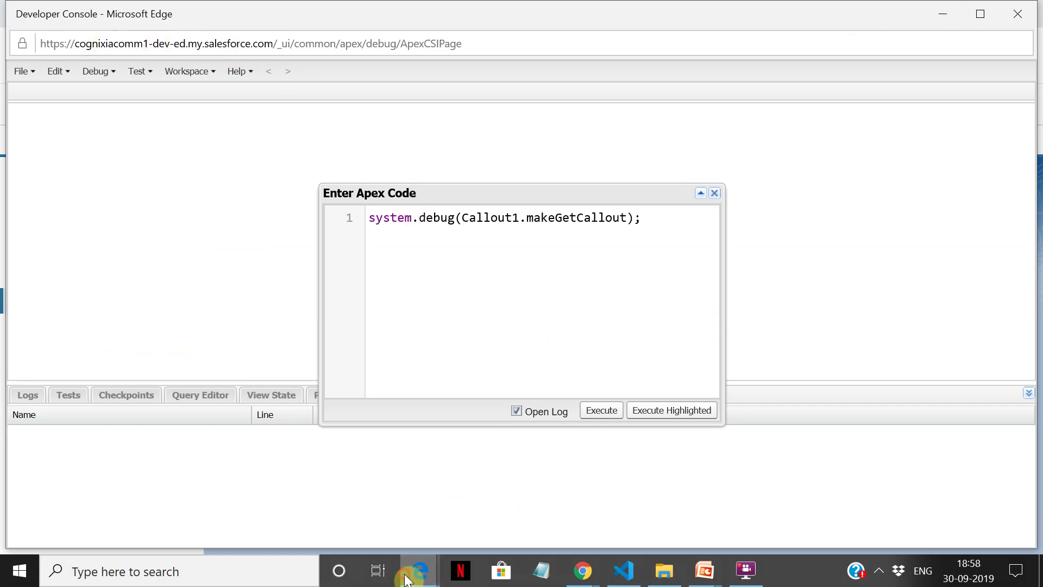
{"action": "mouse_move", "coordinate": [419, 572]}
{"action": "left_click", "coordinate": [391, 523]}
{"action": "left_click", "coordinate": [784, 7]}
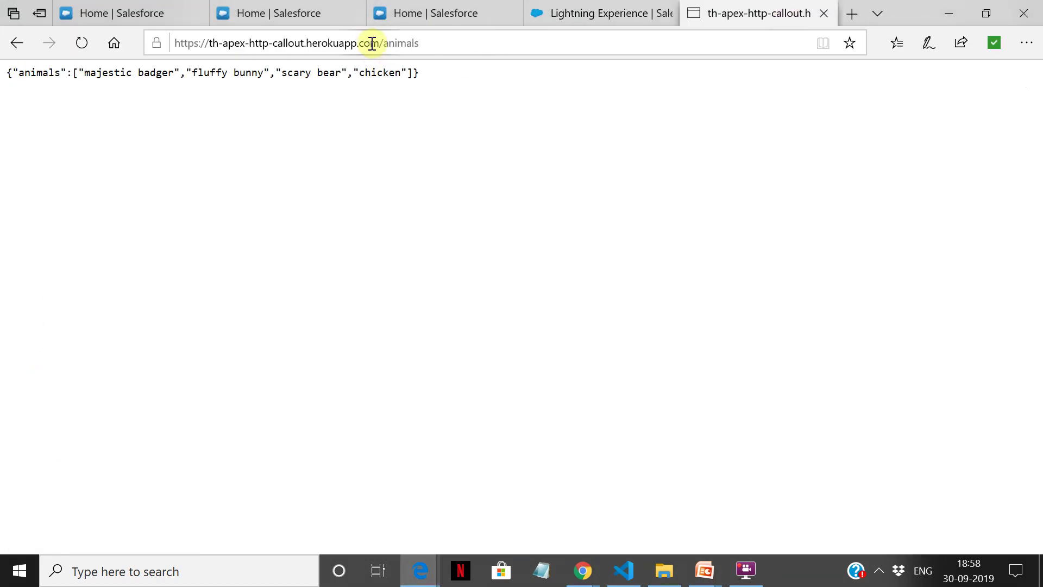
{"action": "left_click", "coordinate": [386, 42]}
{"action": "key", "text": "shift+Home"}
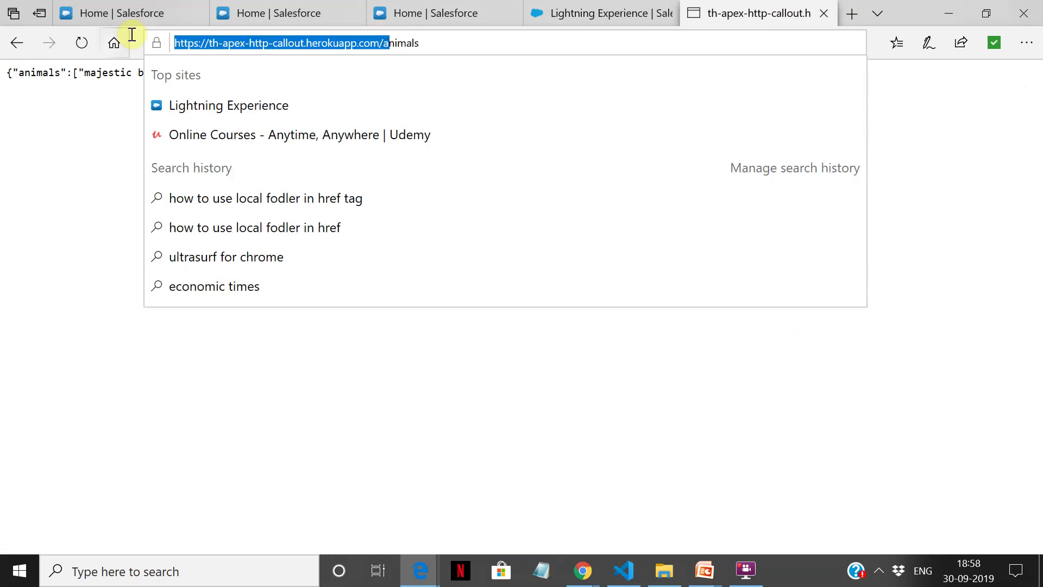